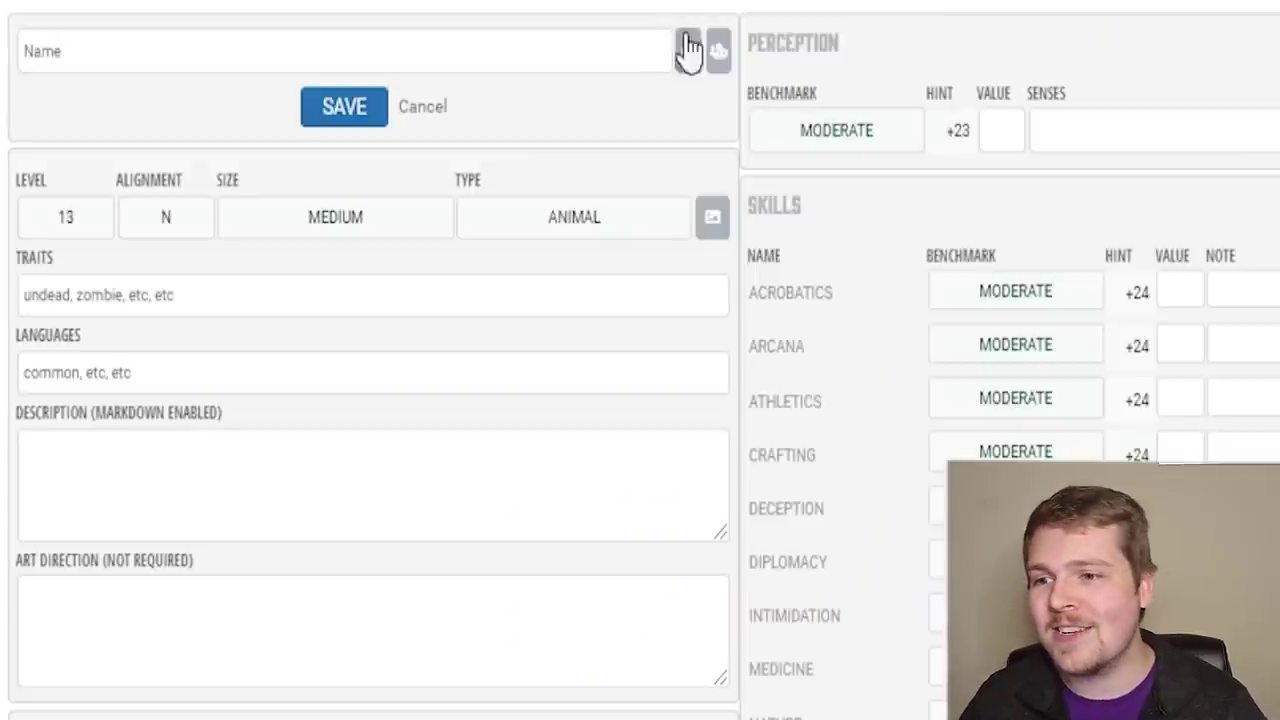
# Apply the Skirmisher roadmap's benchmarks and hints to the new level 13 creature.
pyautogui.click(719, 55)
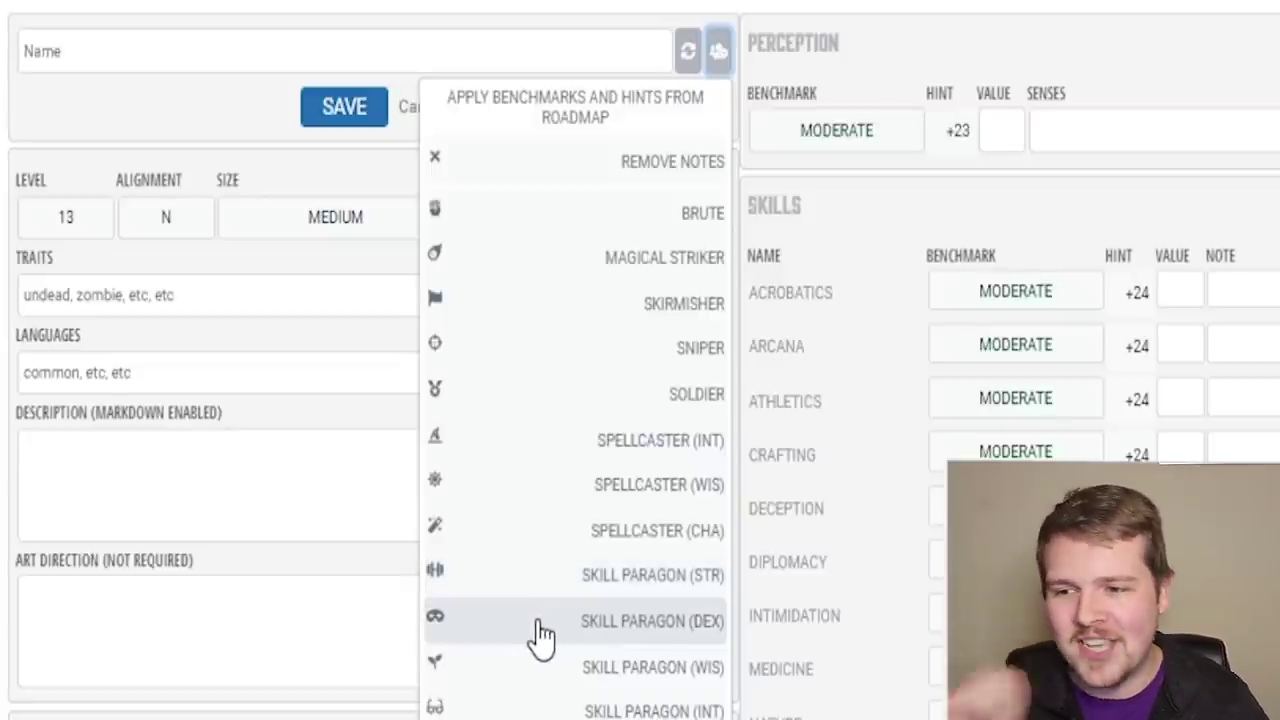
pyautogui.click(568, 322)
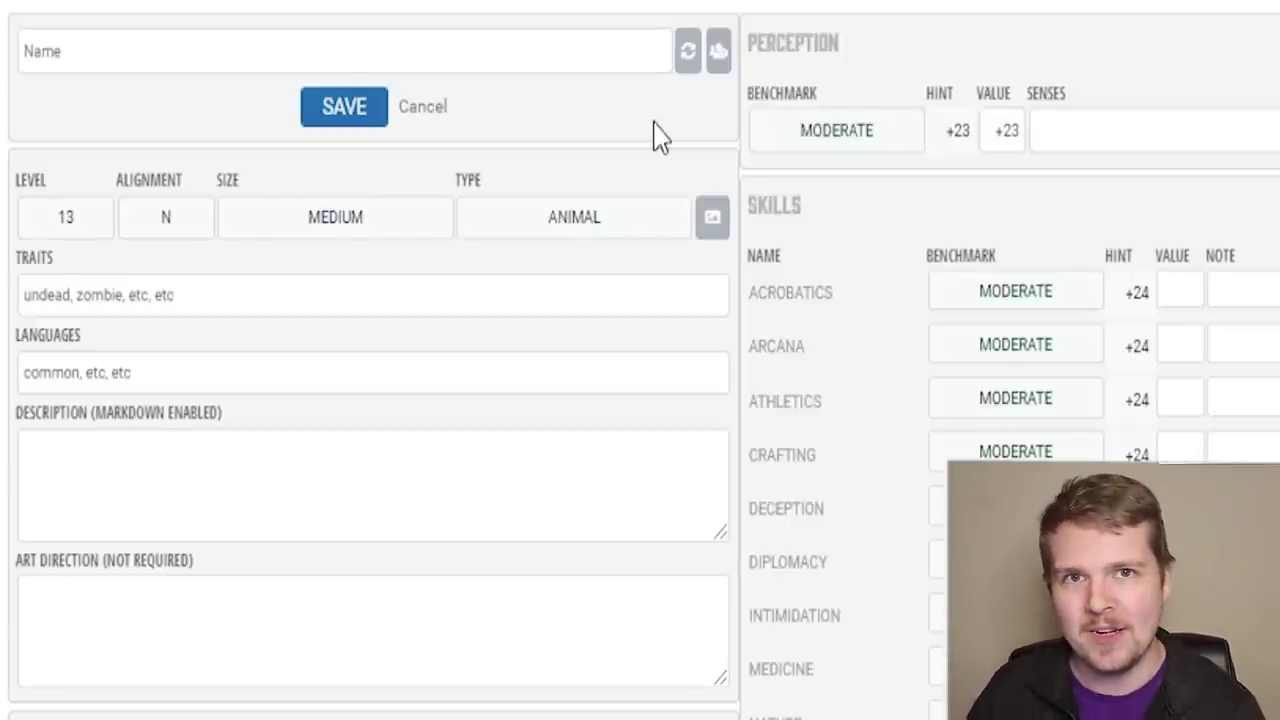
# Set the Constitution benchmark to Low and apply its +4 hint as the value.
pyautogui.scroll(-7, 408, 108)
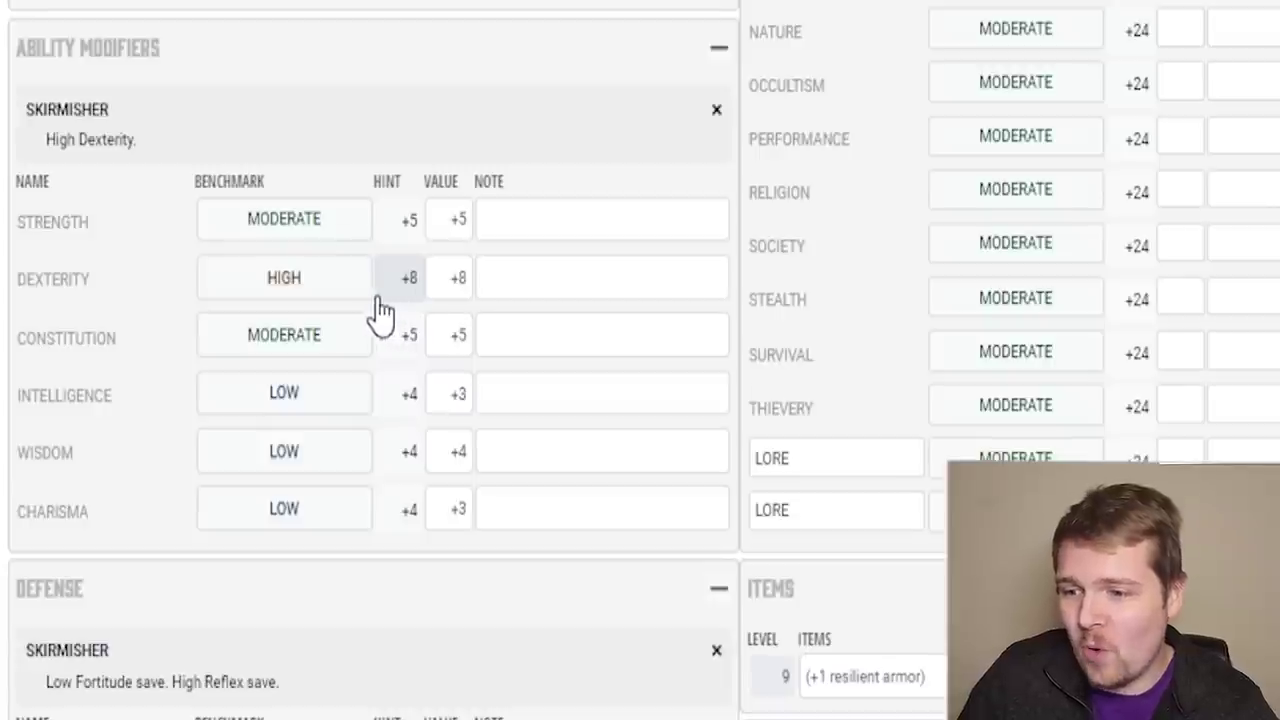
pyautogui.click(287, 340)
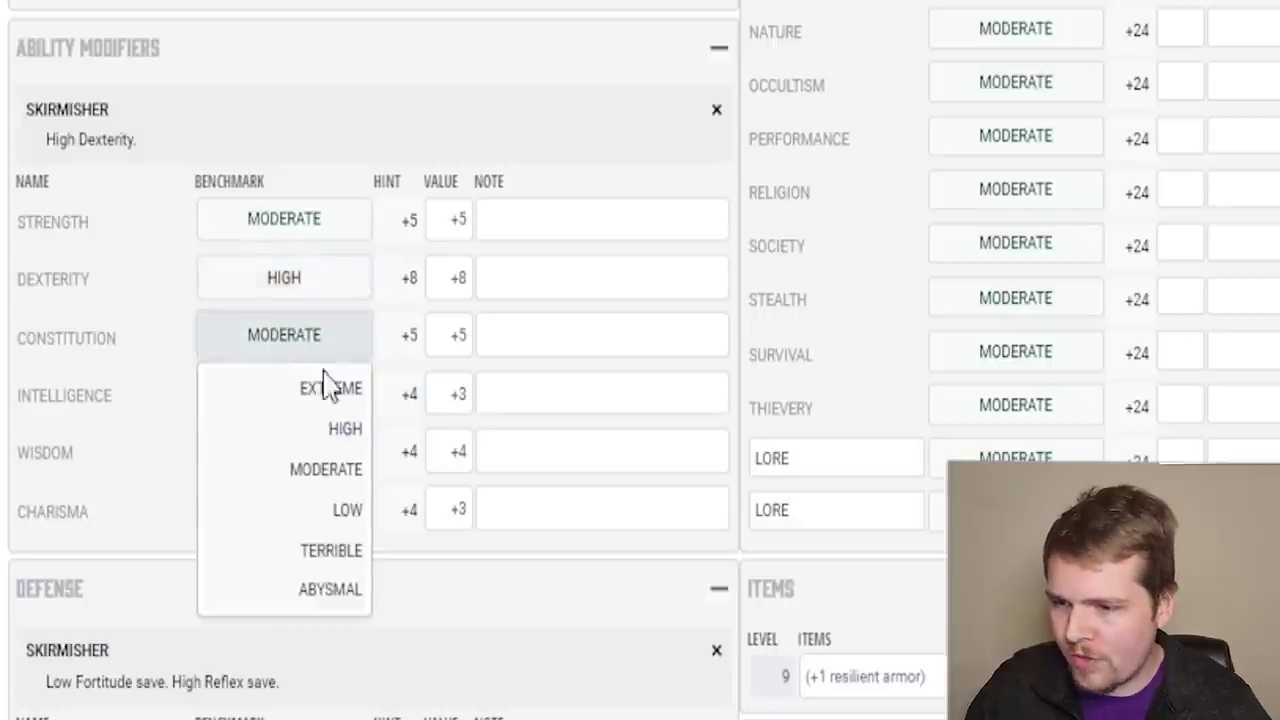
pyautogui.click(352, 512)
pyautogui.click(408, 340)
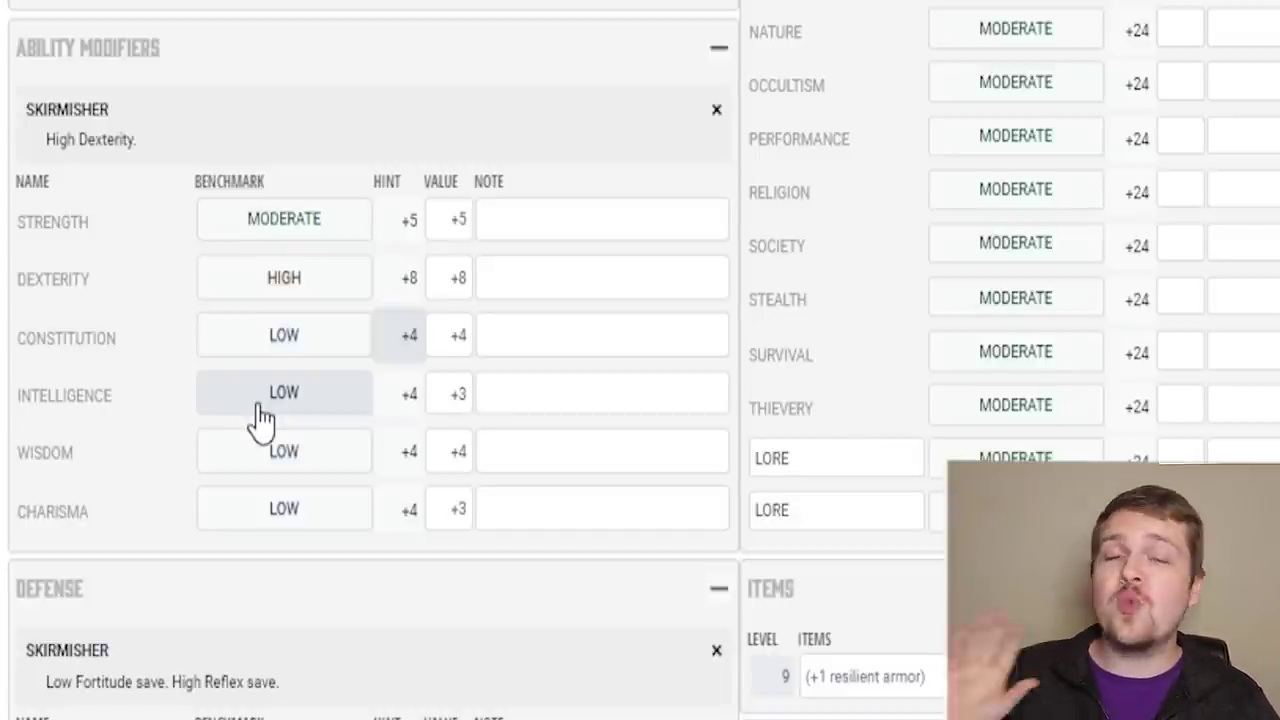
# Set the creature's Intelligence modifier to -4 and its Charisma modifier to -1.
pyautogui.moveTo(451, 392); pyautogui.dragTo(529, 383)
pyautogui.press('BackSpace')
pyautogui.write('-4')
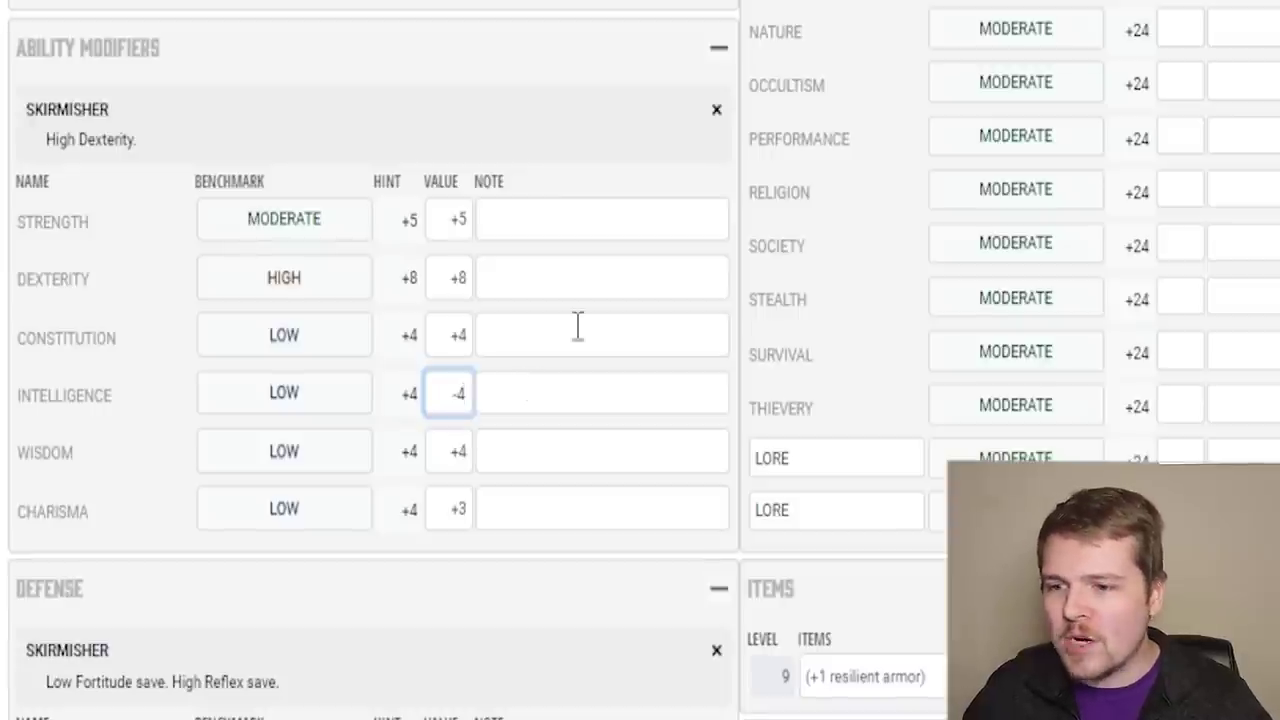
pyautogui.click(583, 175)
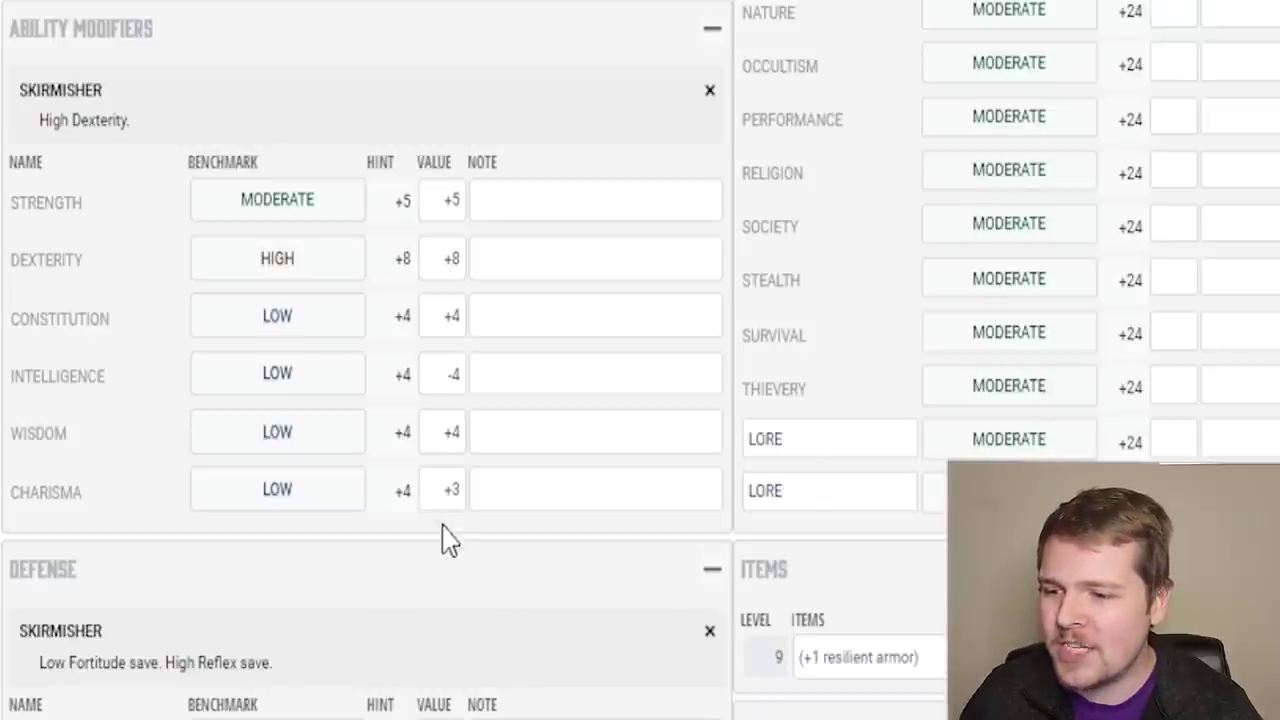
pyautogui.click(447, 489)
pyautogui.press('BackSpace')
pyautogui.write('-1')
pyautogui.click(462, 600)
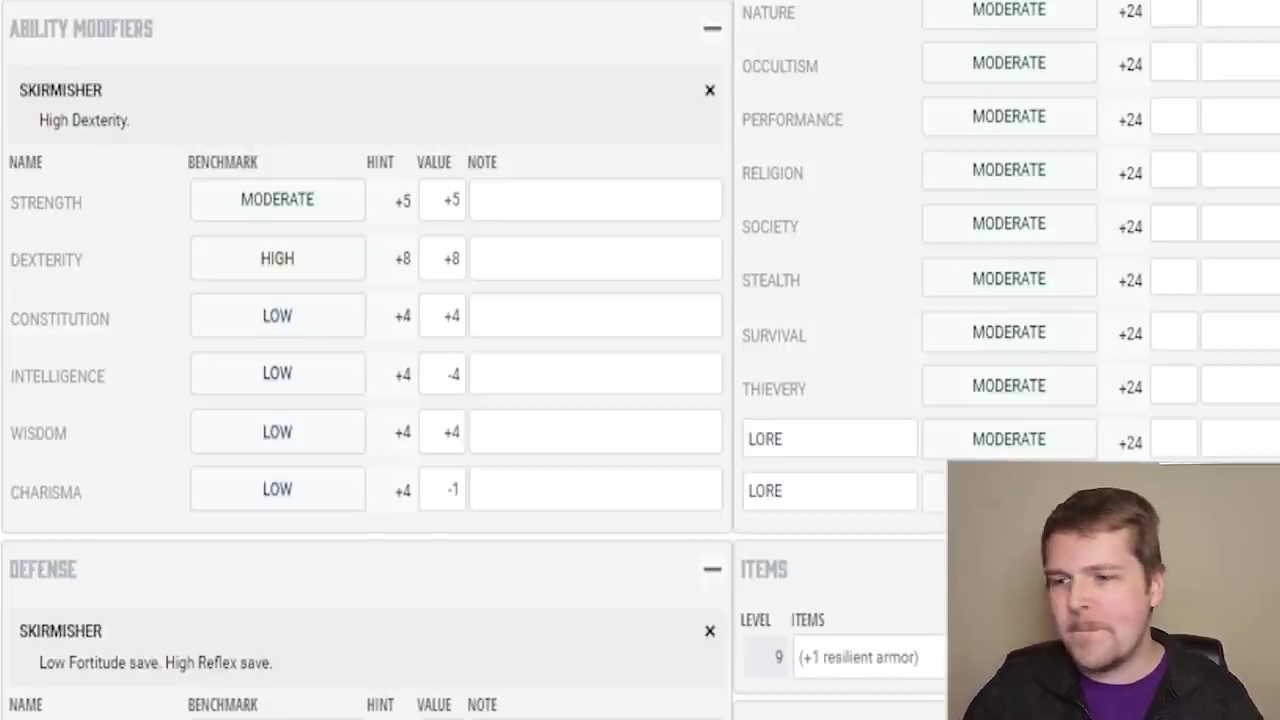
# Set the Armor Class benchmark to High and apply its hint of 34 as the value.
pyautogui.scroll(-5, 440, 50)
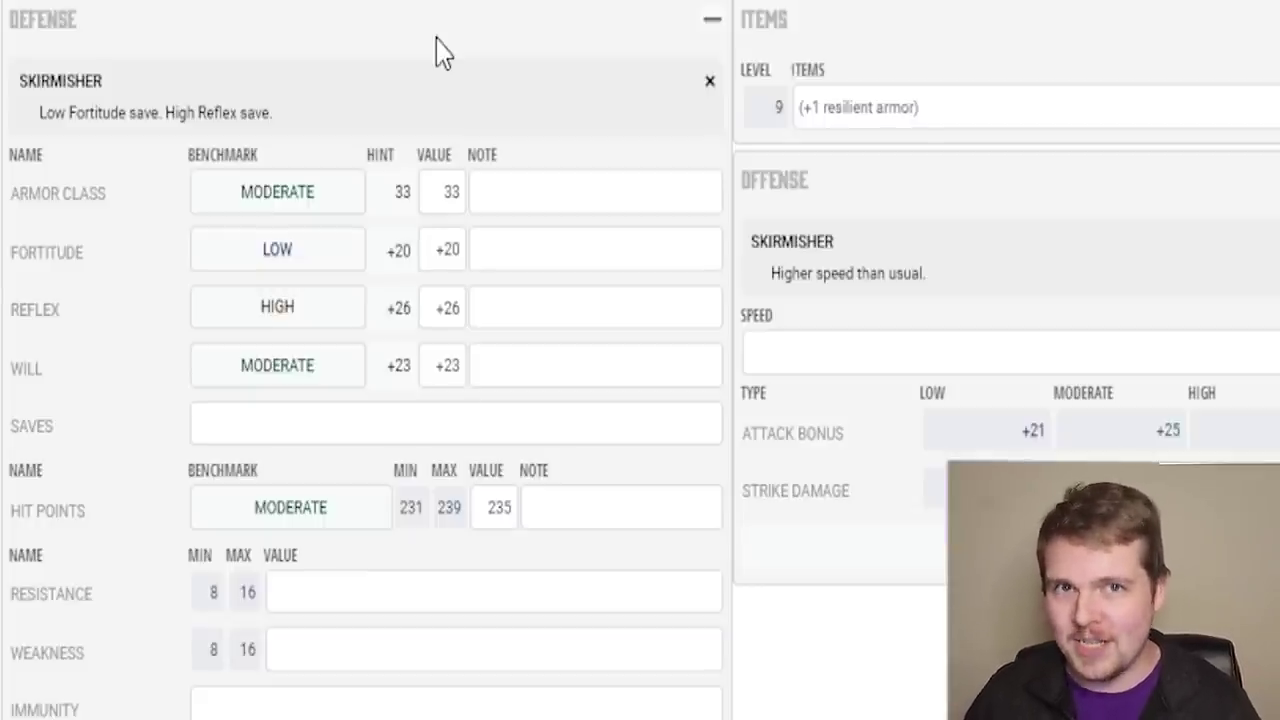
pyautogui.click(270, 200)
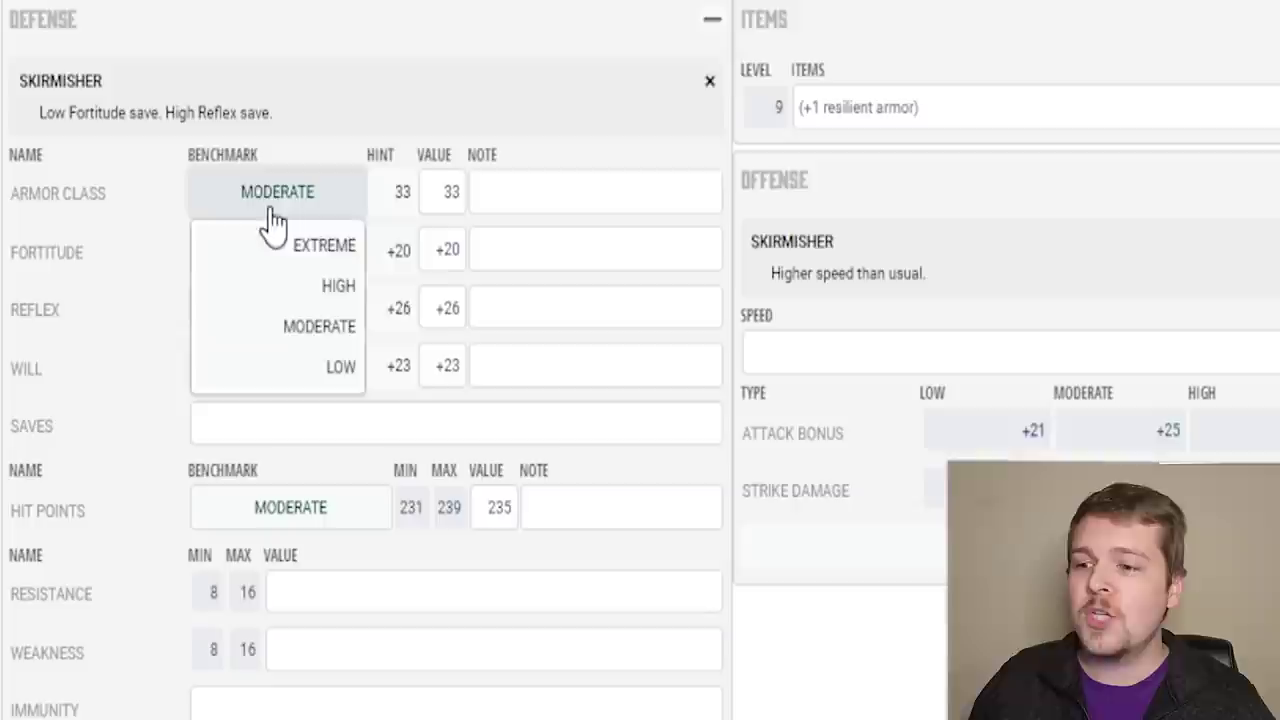
pyautogui.click(336, 284)
pyautogui.click(395, 200)
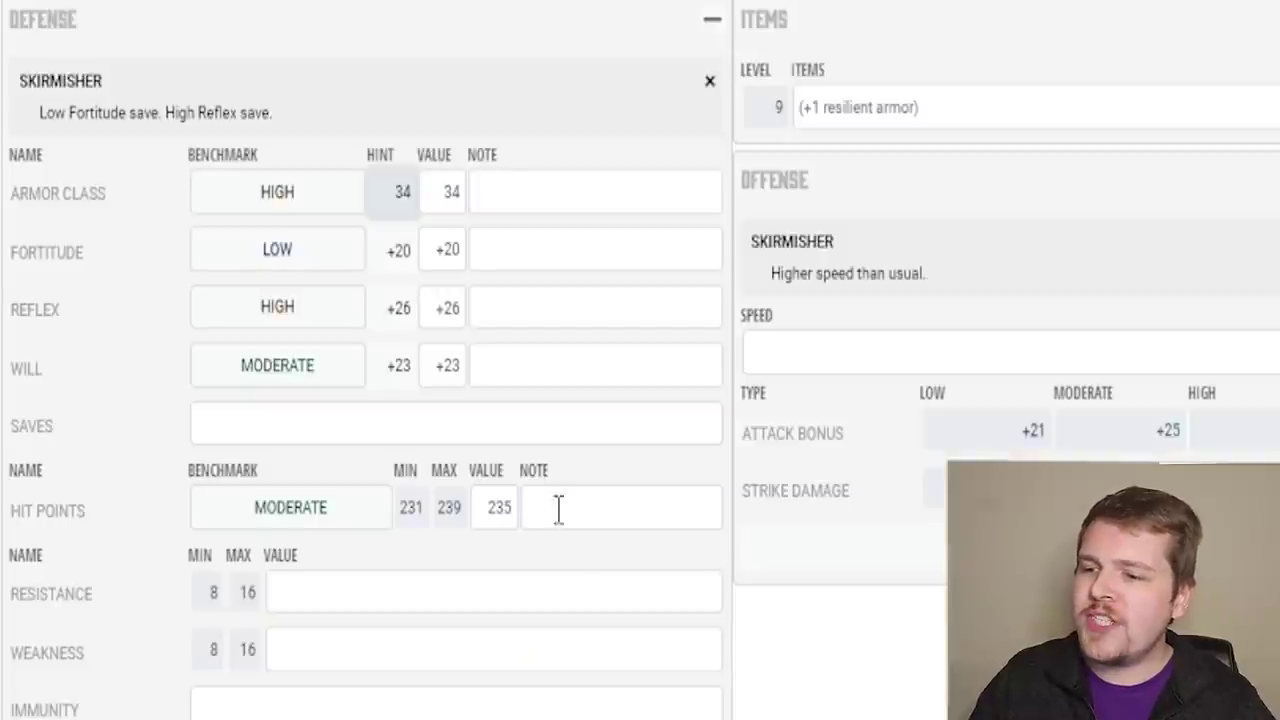
# Set the Will save benchmark to Low and its value to +22.
pyautogui.click(305, 370)
pyautogui.click(320, 545)
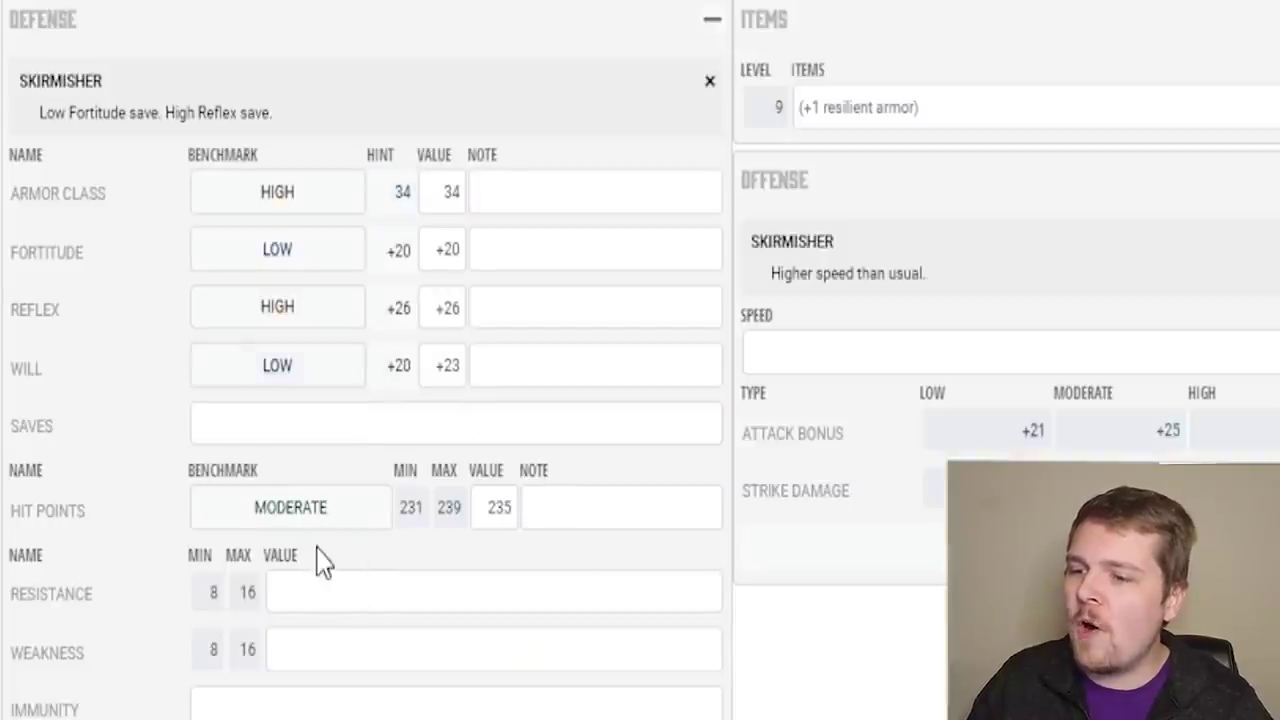
pyautogui.click(449, 368)
pyautogui.doubleClick(449, 368)
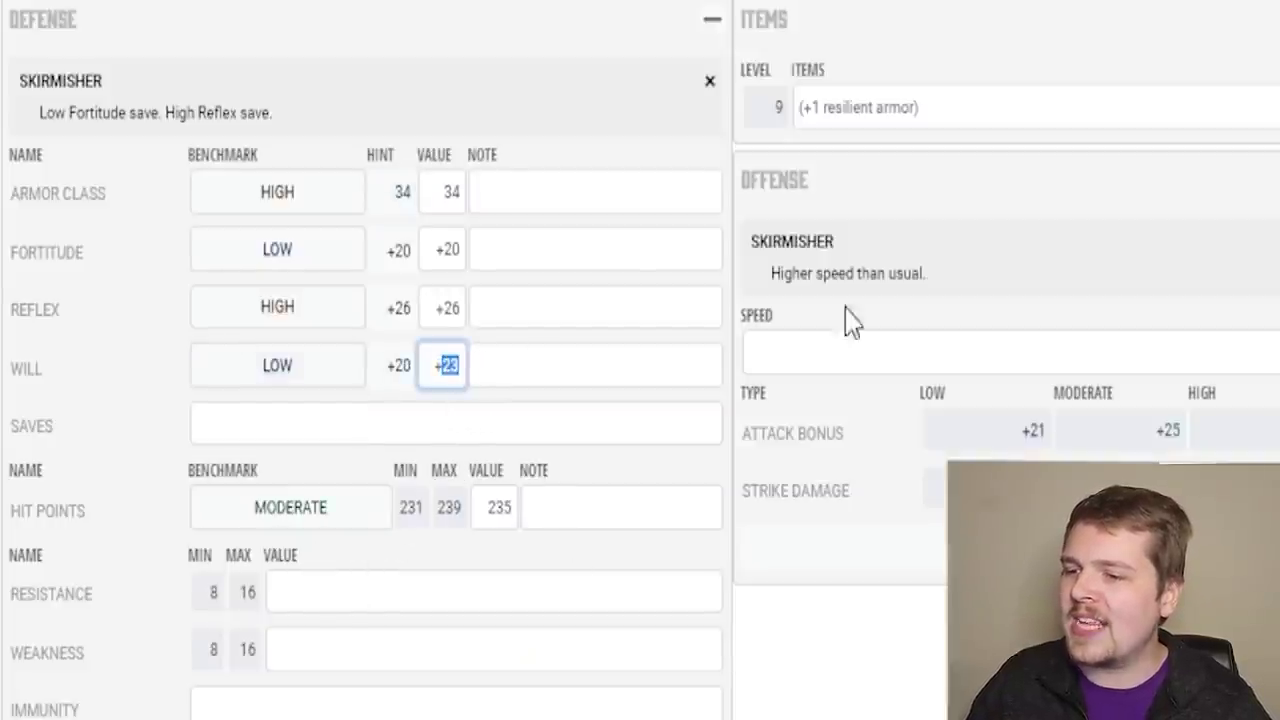
pyautogui.write('22')
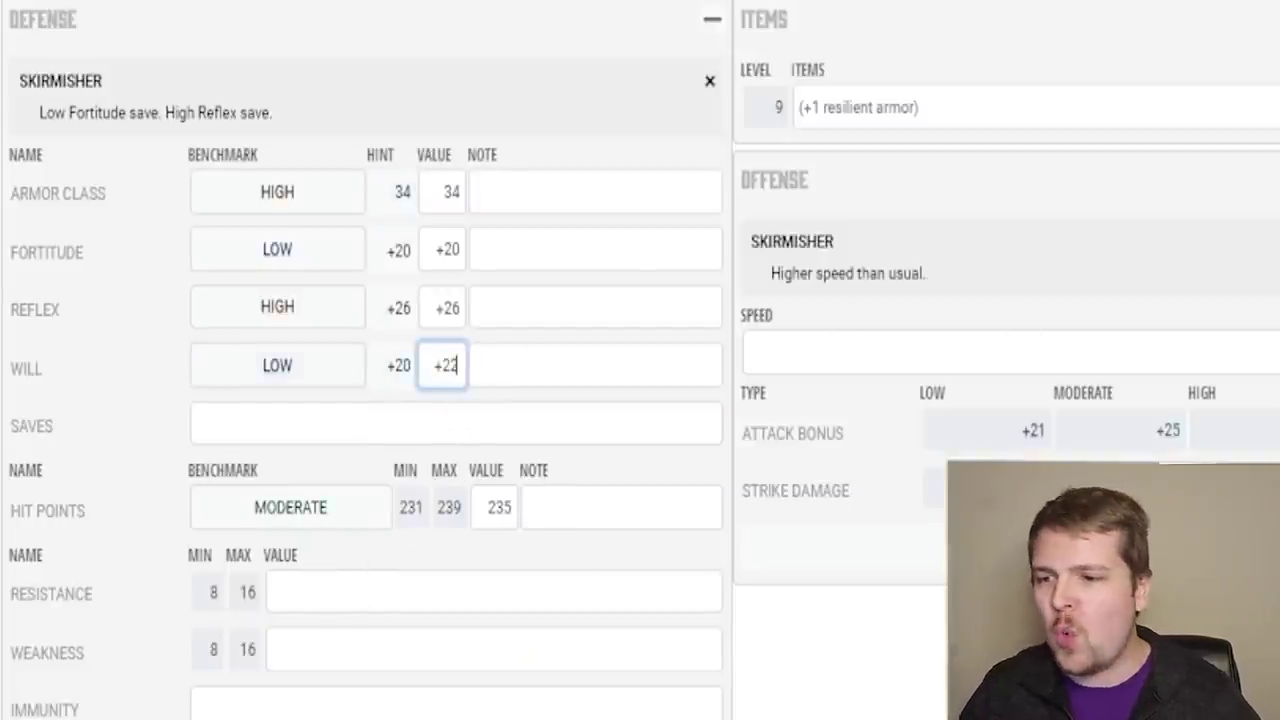
pyautogui.press('Return')
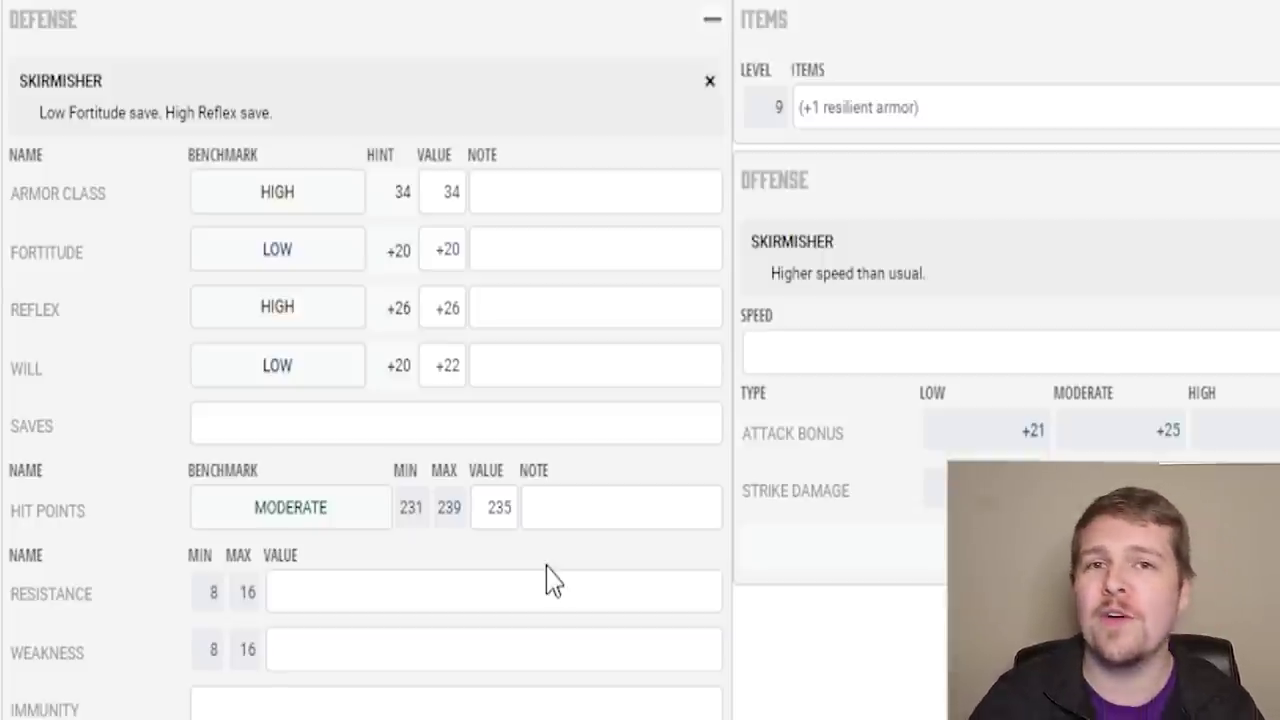
# Set the Hit Points benchmark to Low and the value to 160.
pyautogui.click(304, 527)
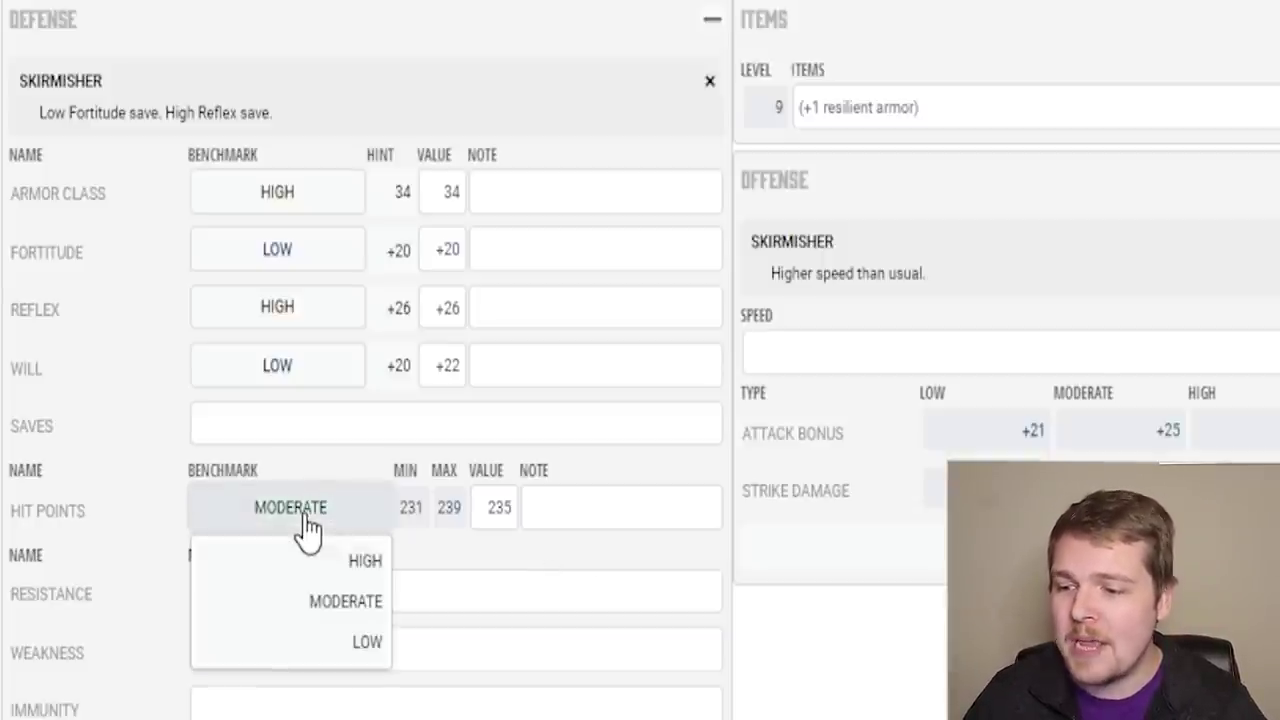
pyautogui.click(338, 646)
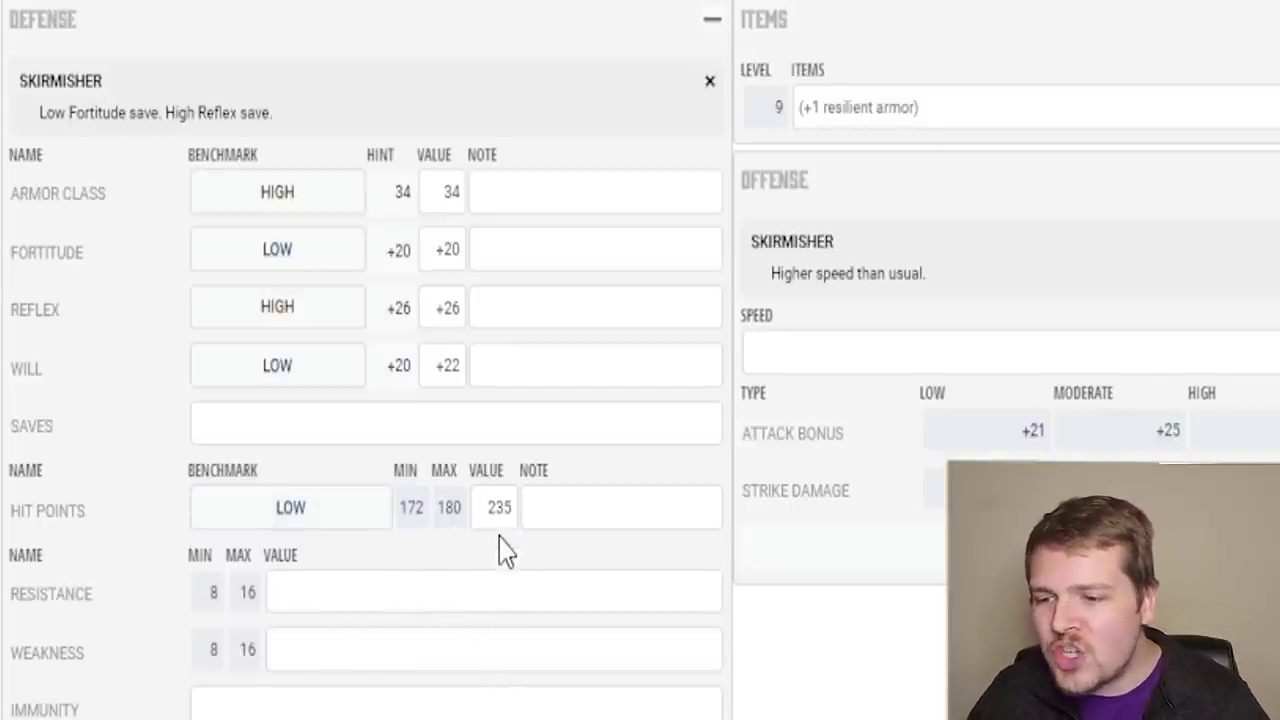
pyautogui.moveTo(481, 508); pyautogui.dragTo(527, 510)
pyautogui.write('160')
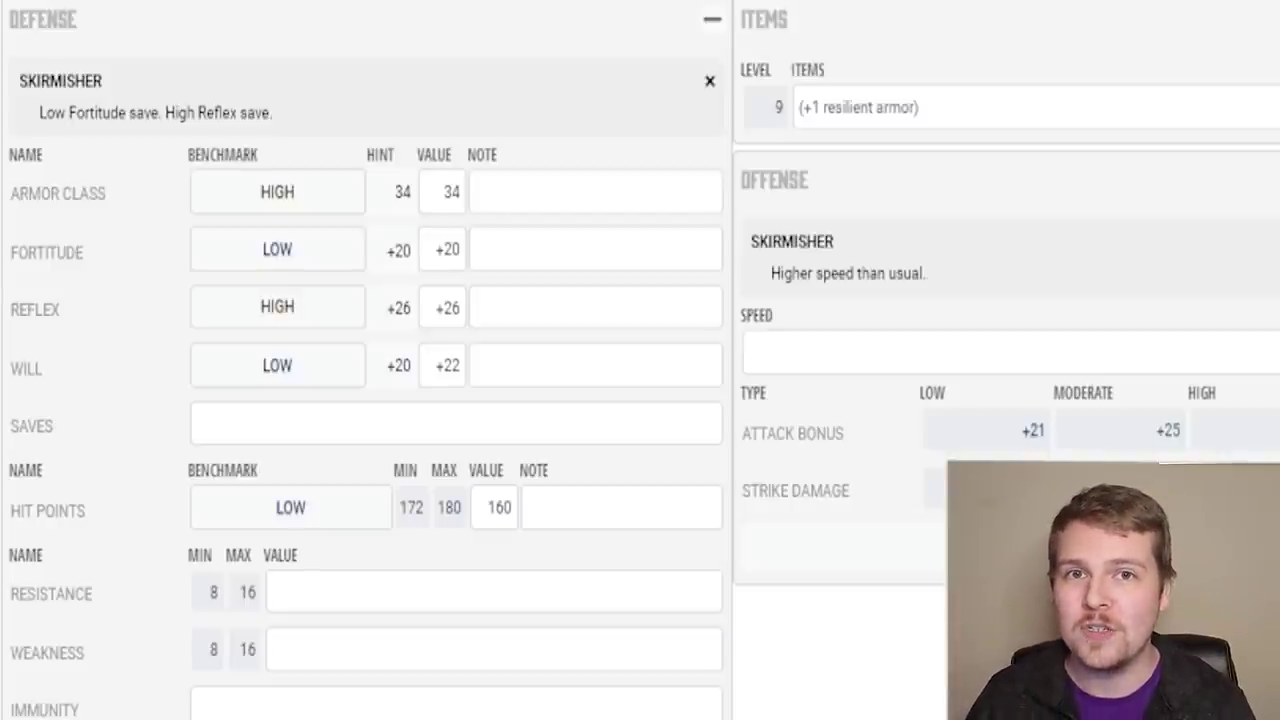
# Name the creature Poison Hunting Spider and describe a lightning-fast spider that rushes its prey, injects its venom, flees, and returns minutes later.
pyautogui.scroll(-1, 640, 360)
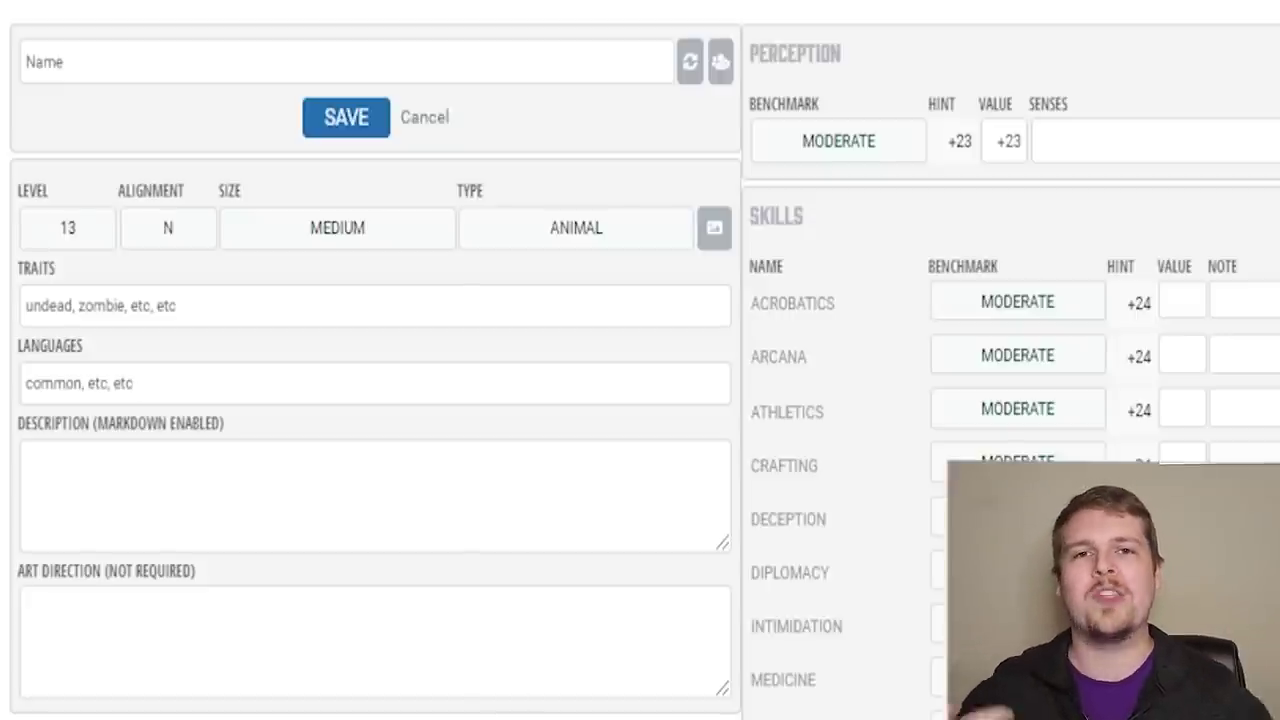
pyautogui.click(40, 61)
pyautogui.write('Poison Hunting Spider')
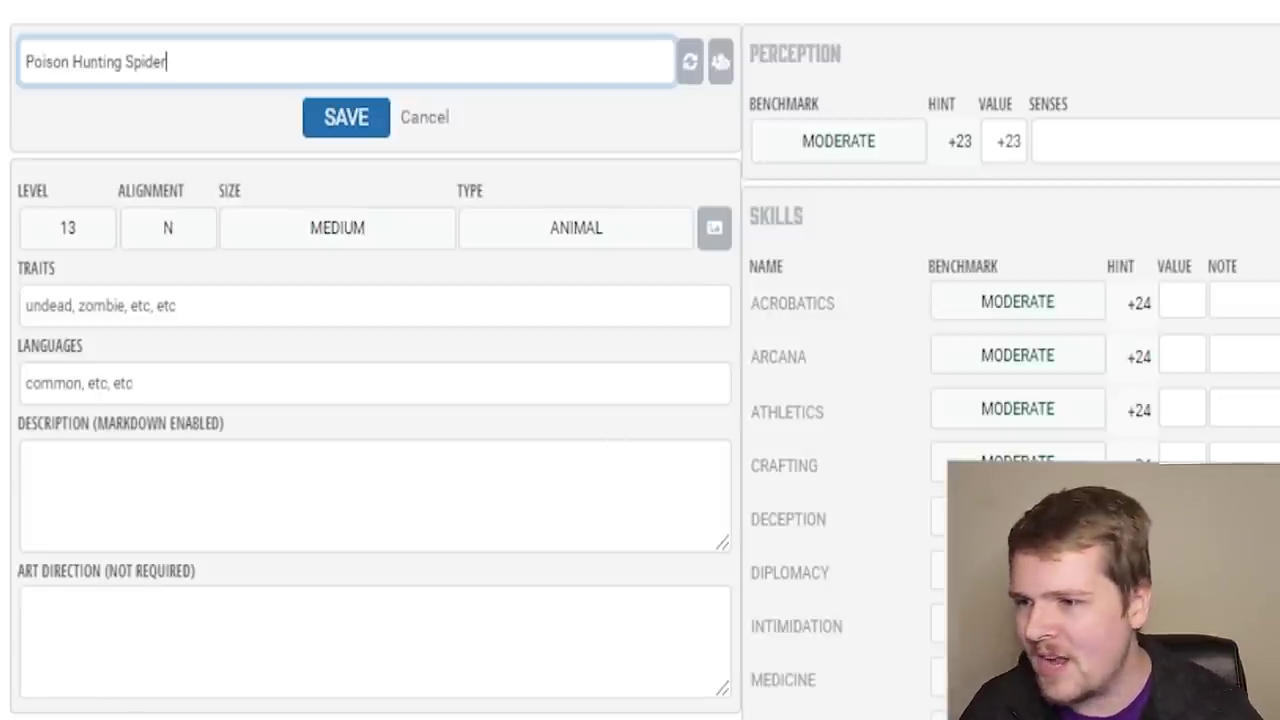
pyautogui.click(322, 519)
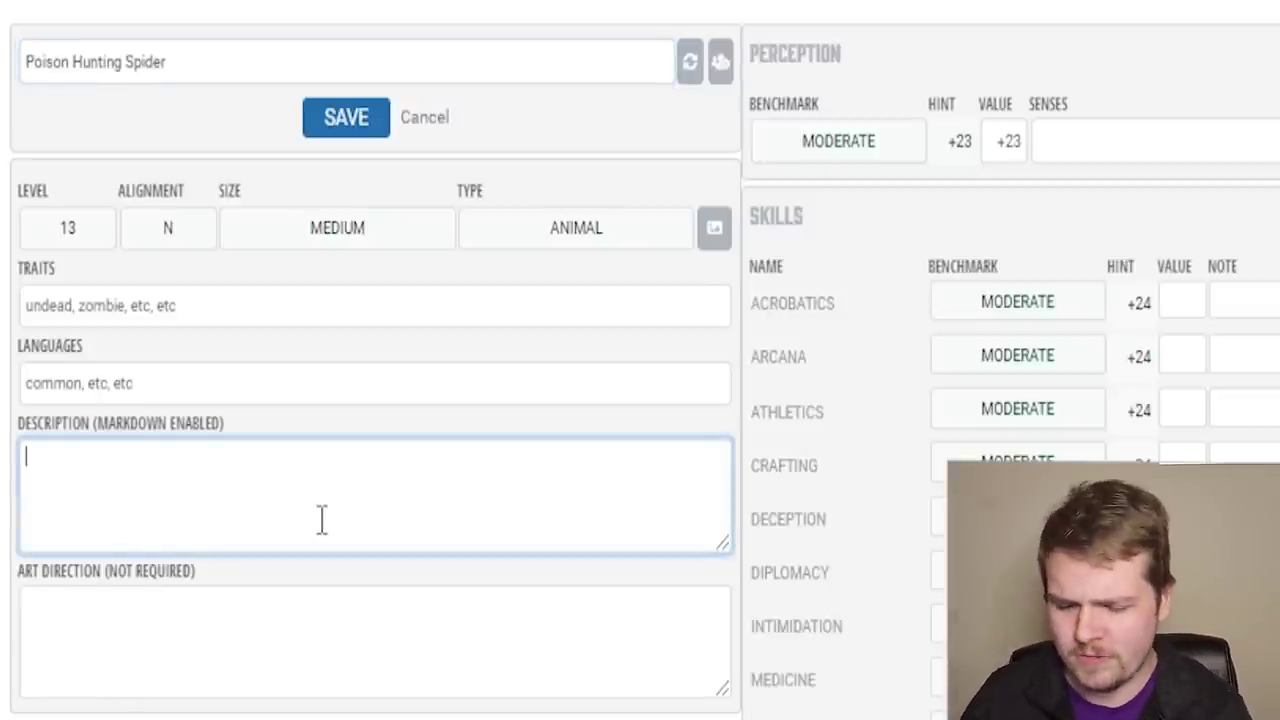
pyautogui.write("Lightning Fast spider that rushes it's prey, injects it's venom, and flees. It returns minutes later after it's prey has succumbed to it's fast-acting venom.")
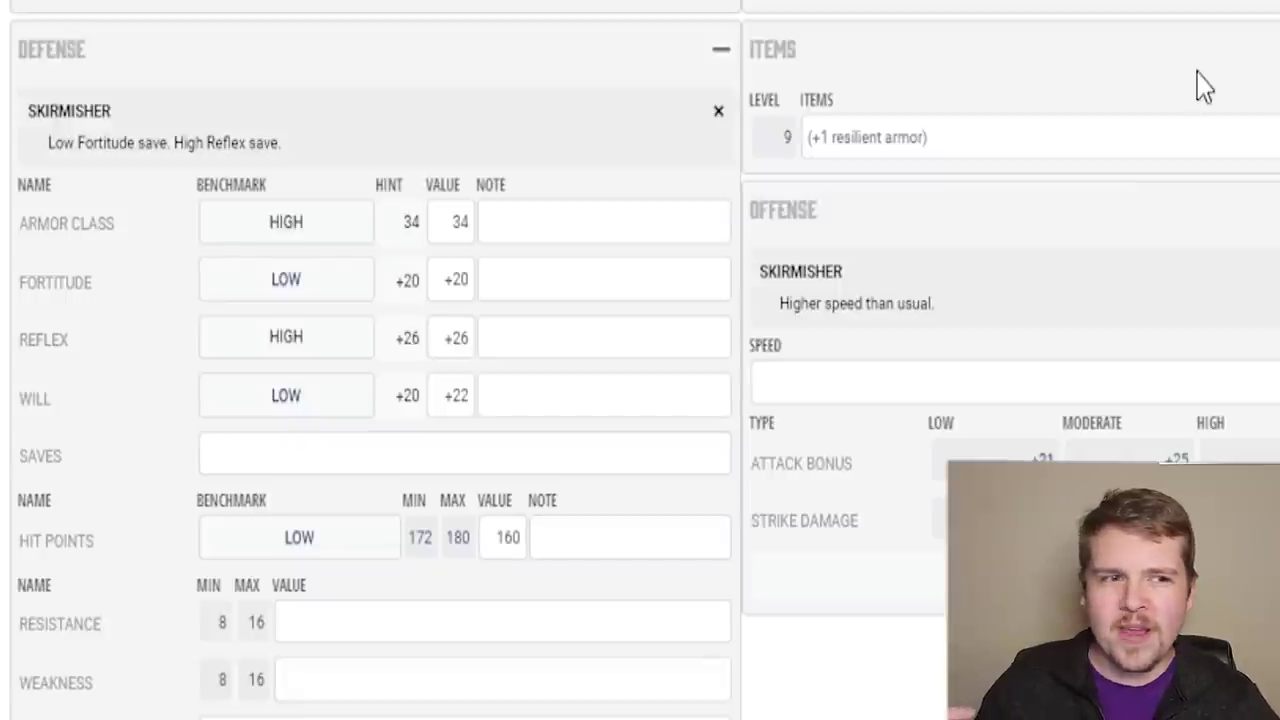
# Set the Perception benchmark to High with a value of +26.
pyautogui.scroll(-1, 737, 523)
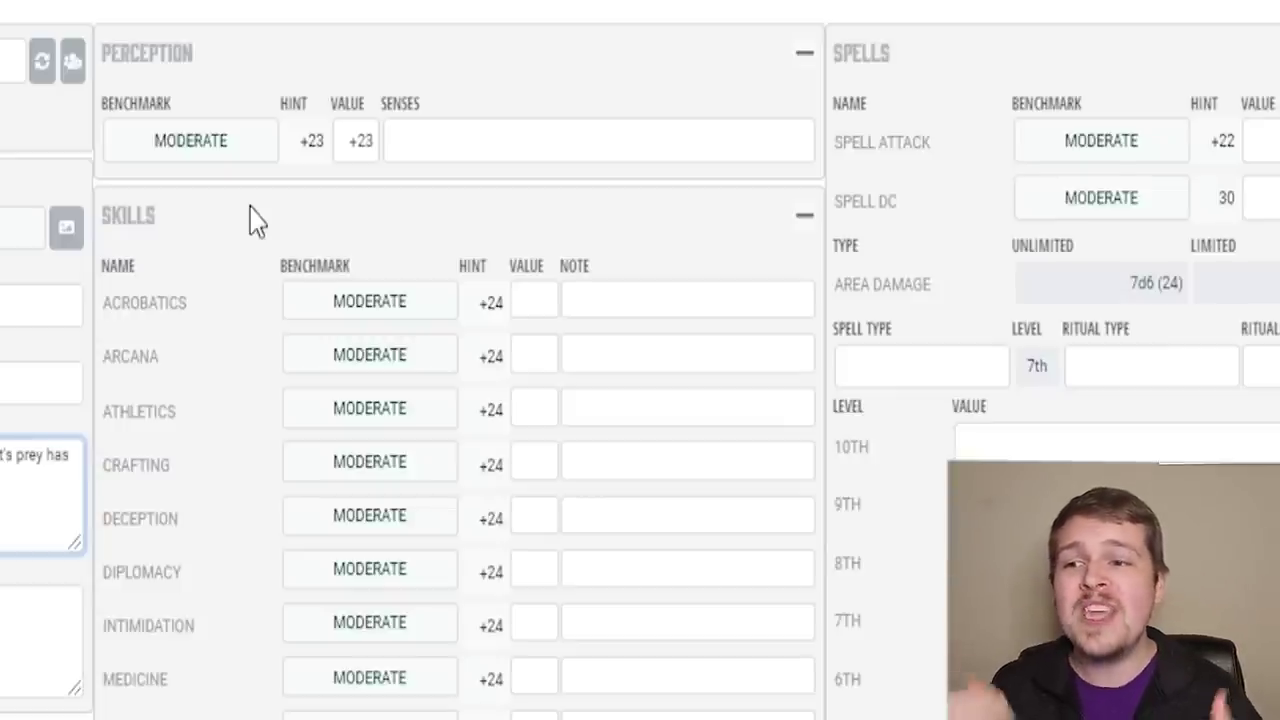
pyautogui.click(165, 147)
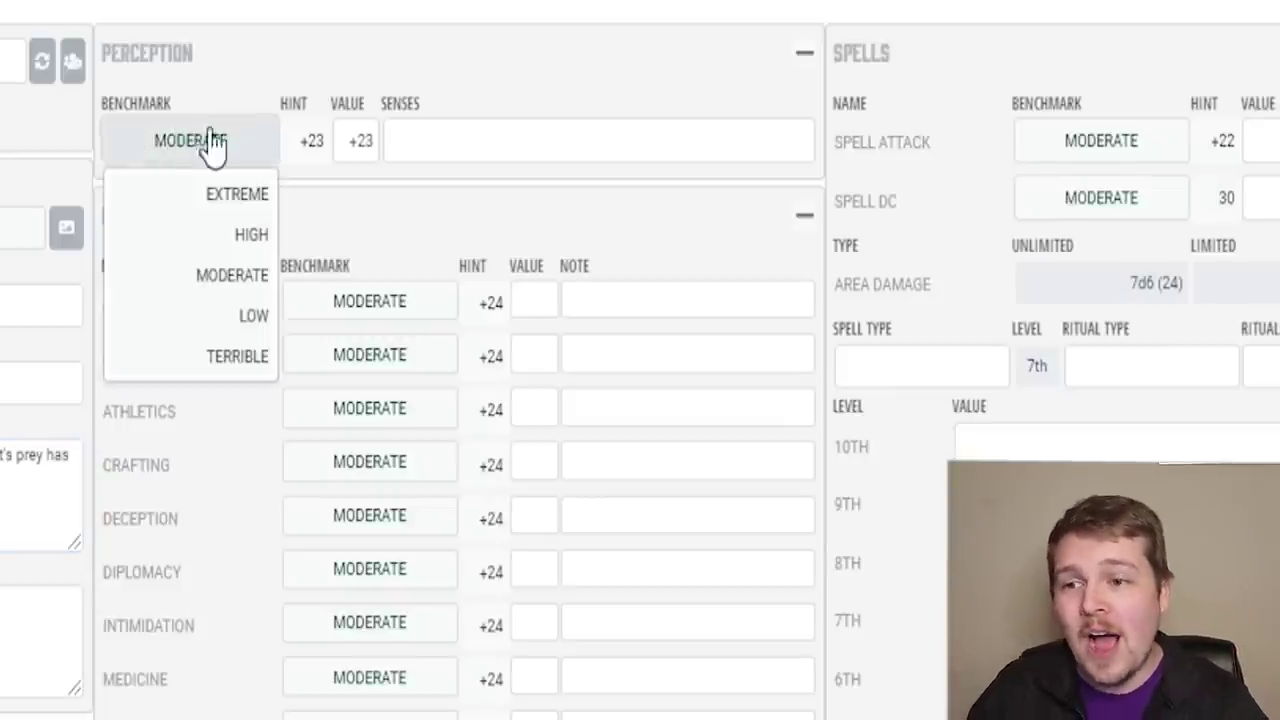
pyautogui.click(250, 234)
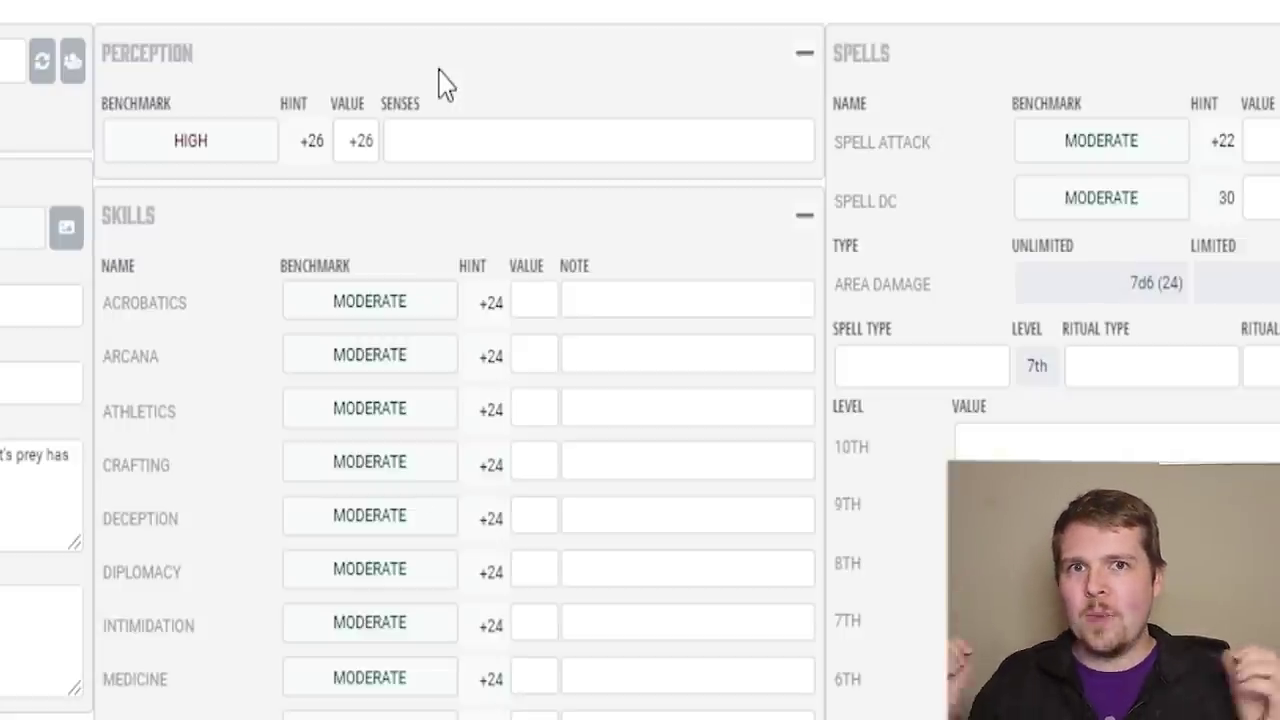
# Enter "Darkvision, Tremorsense (imprecise) 50 feet" as the creature's senses.
pyautogui.click(475, 150)
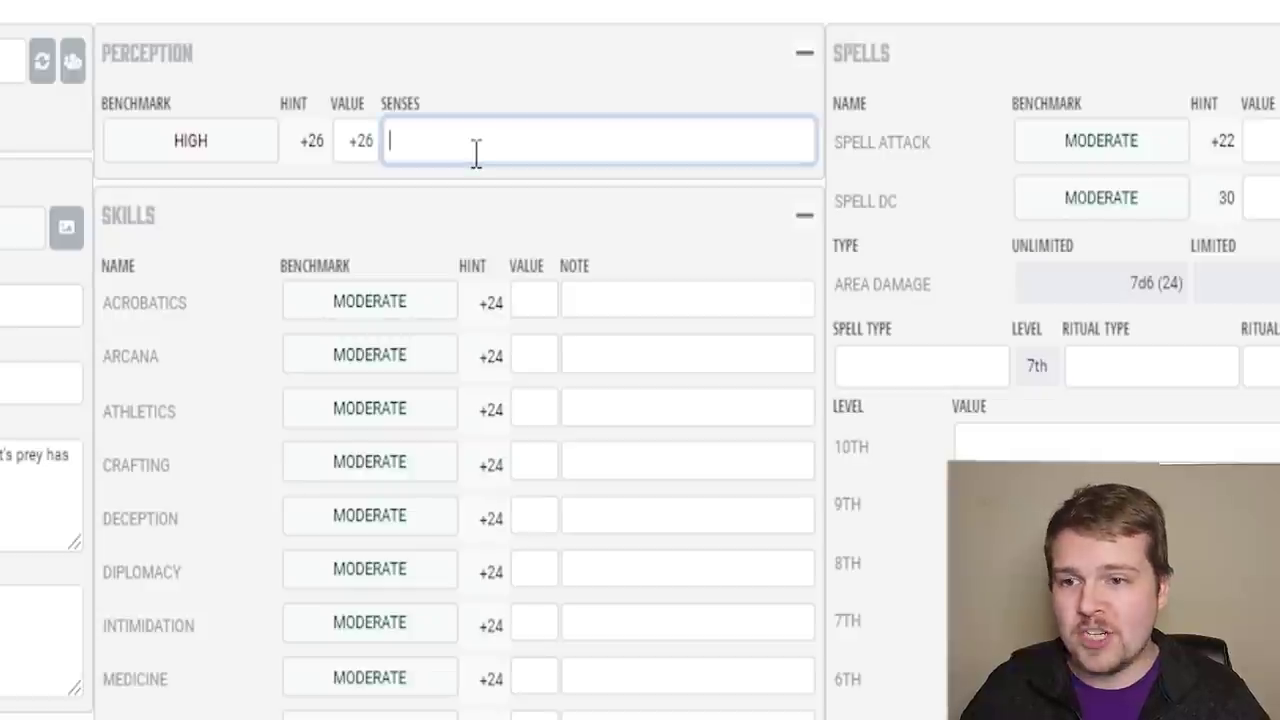
pyautogui.write('Darkvision')
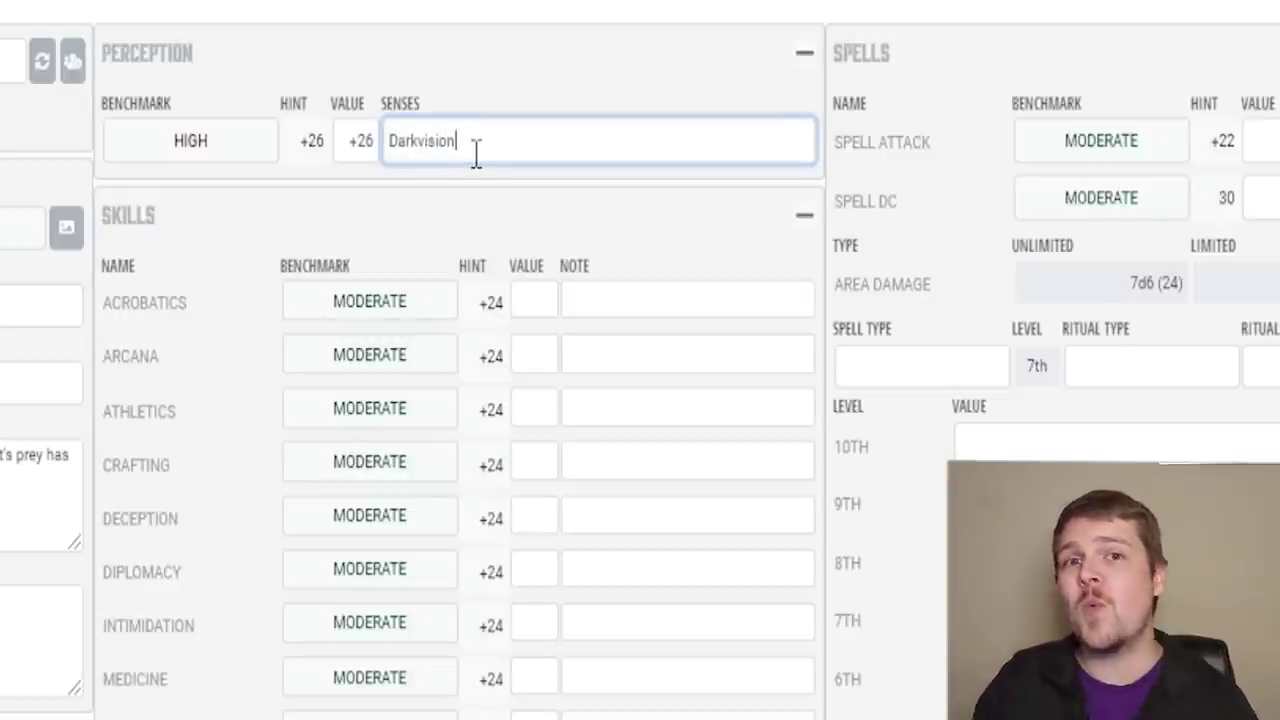
pyautogui.write(', Tremorsense')
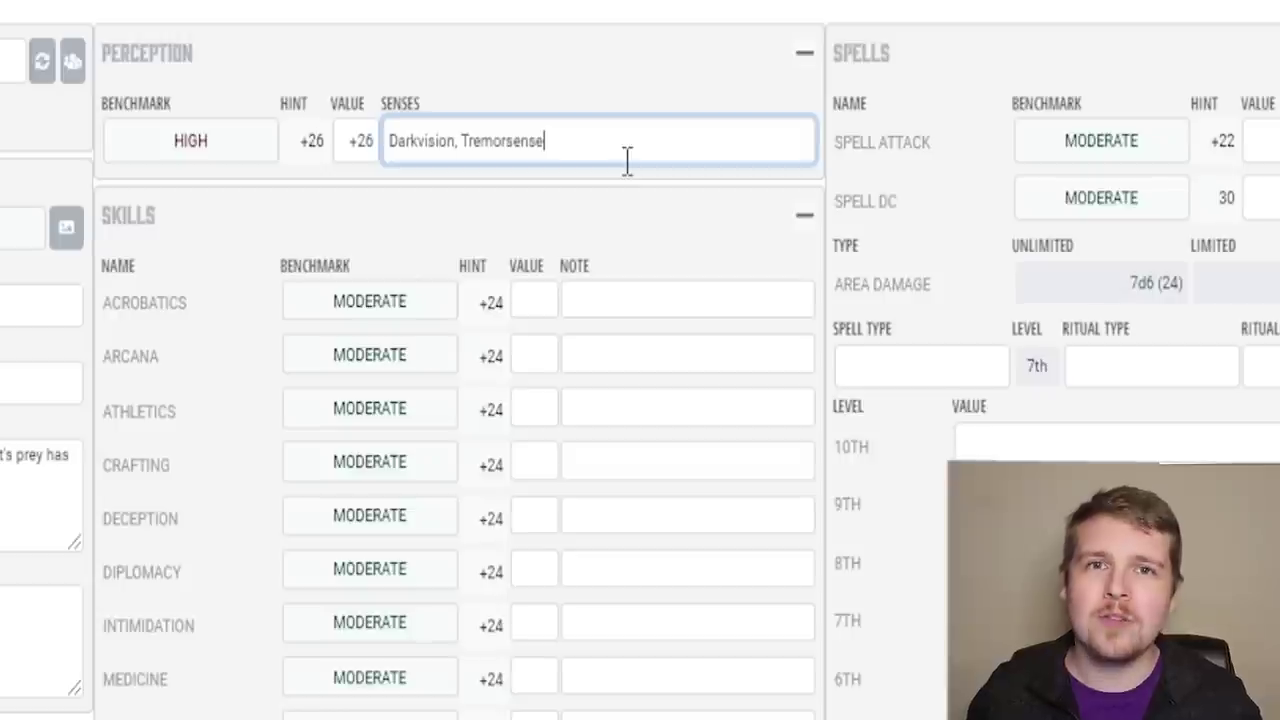
pyautogui.write('50 feet')
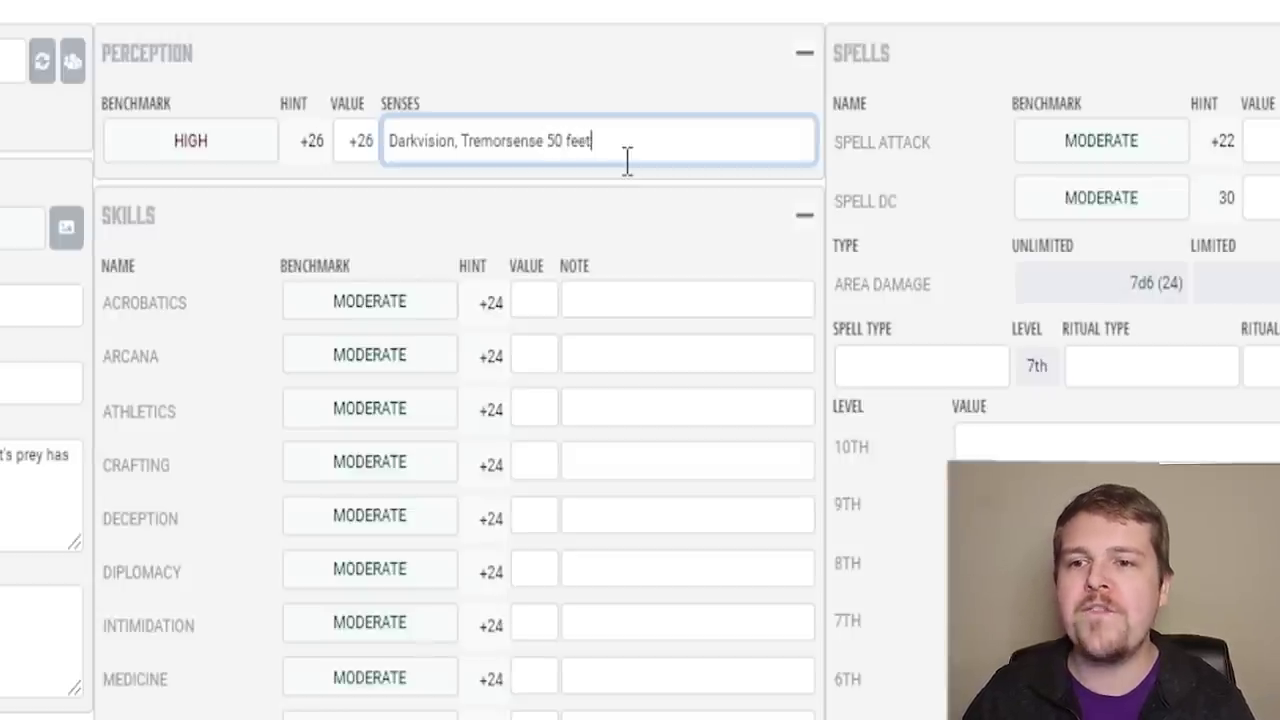
pyautogui.hotkey('ctrl', 'Left')
pyautogui.hotkey('ctrl', 'Left')
pyautogui.write('(imprecise)')
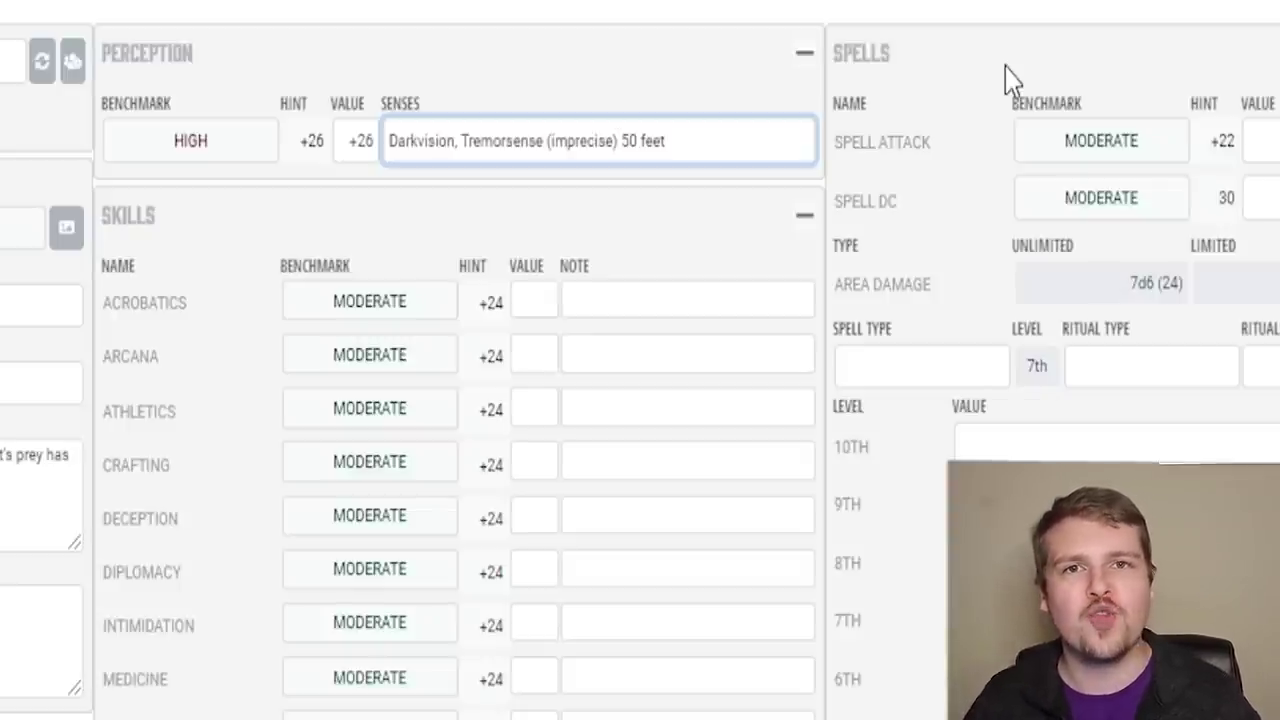
# Set the Acrobatics benchmark to High and apply its +27 hint as the value.
pyautogui.scroll(-3, 1008, 78)
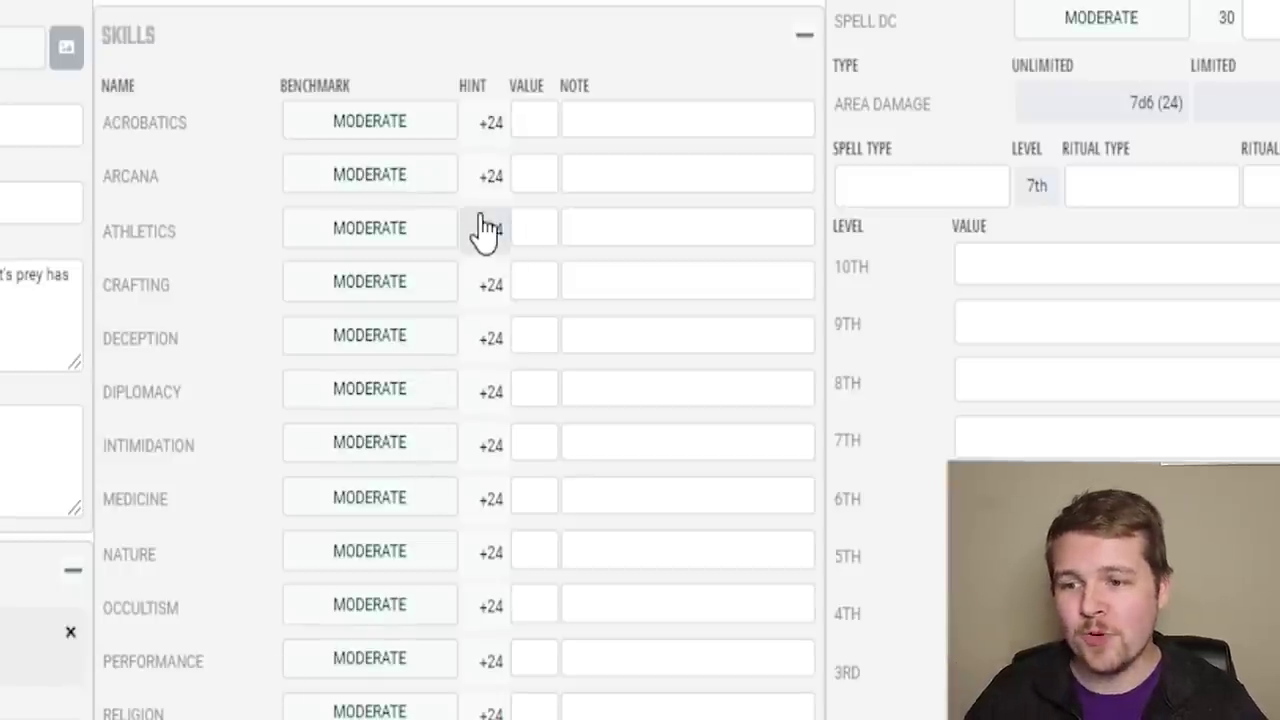
pyautogui.click(428, 121)
pyautogui.click(436, 212)
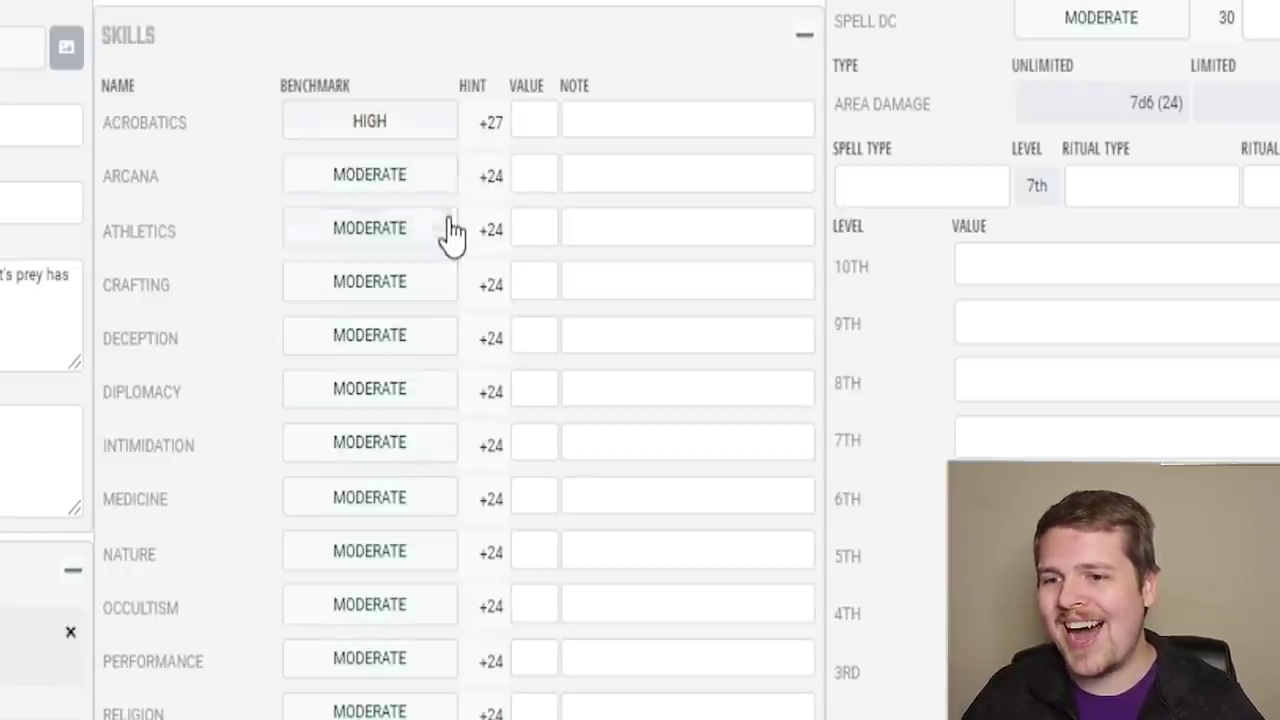
pyautogui.click(487, 134)
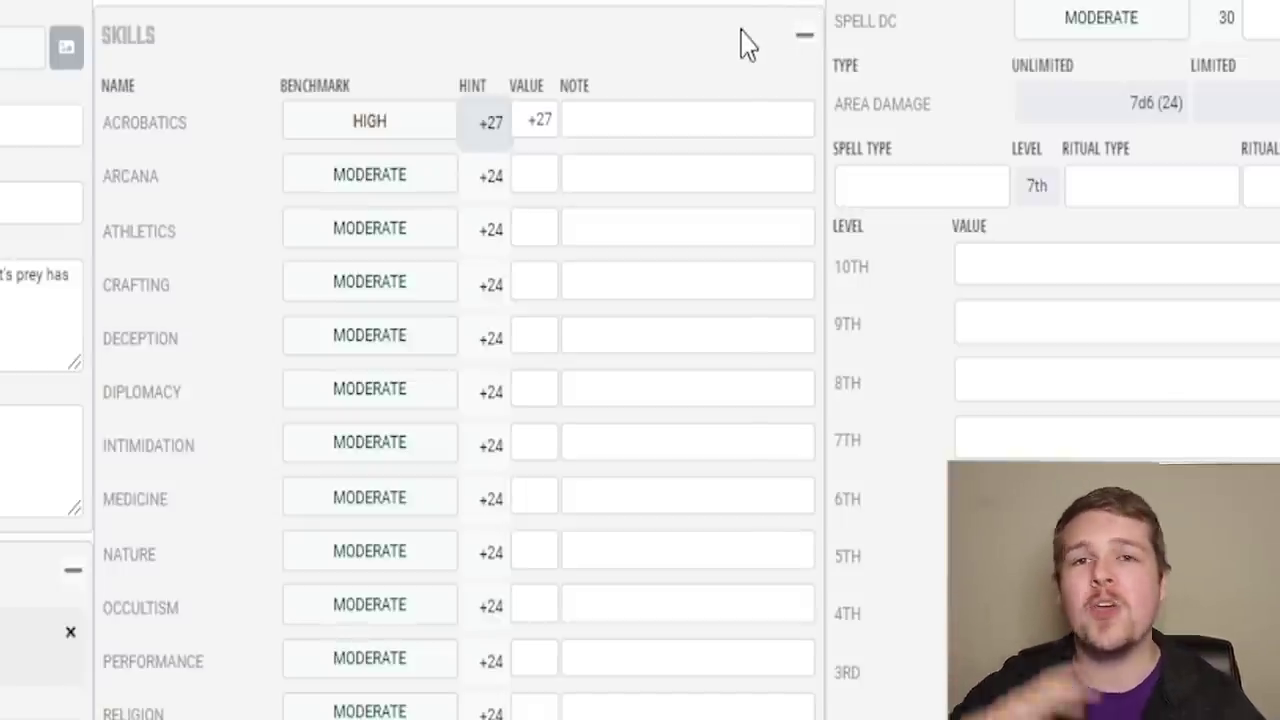
# Set the Stealth benchmark to High and its value to +27.
pyautogui.scroll(-3, 450, 400)
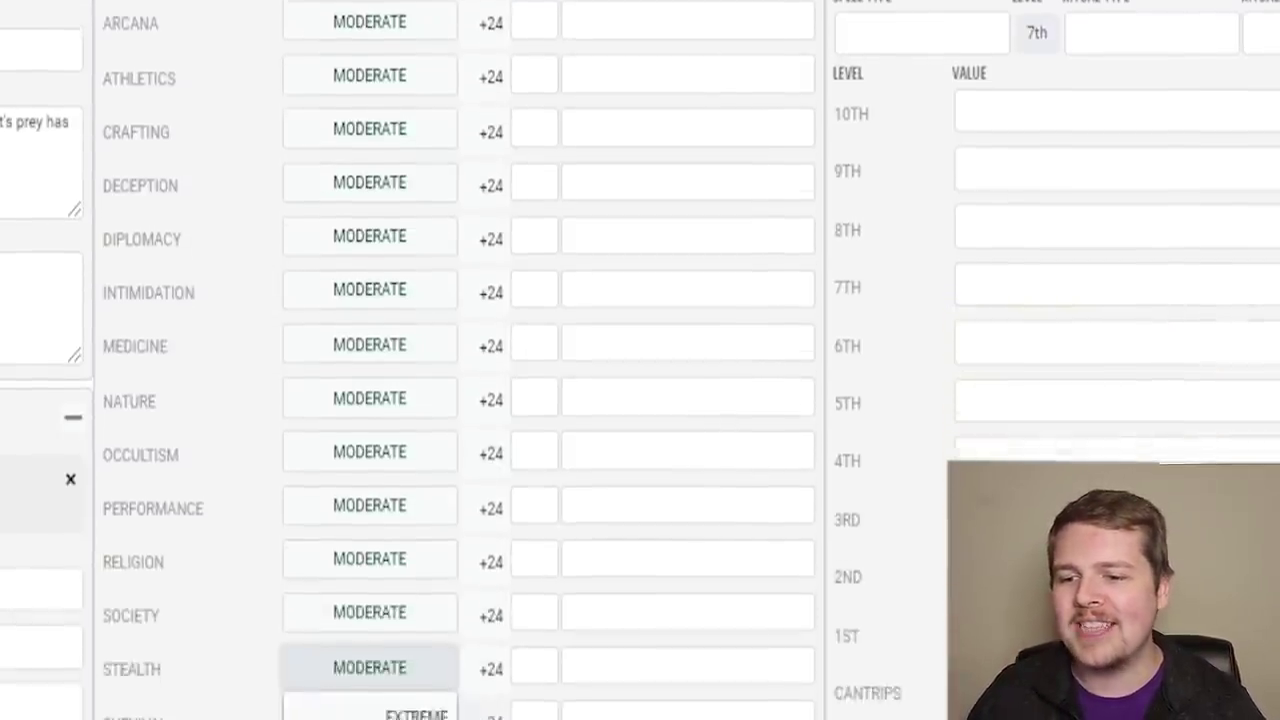
pyautogui.scroll(-1, 430, 600)
pyautogui.click(429, 680)
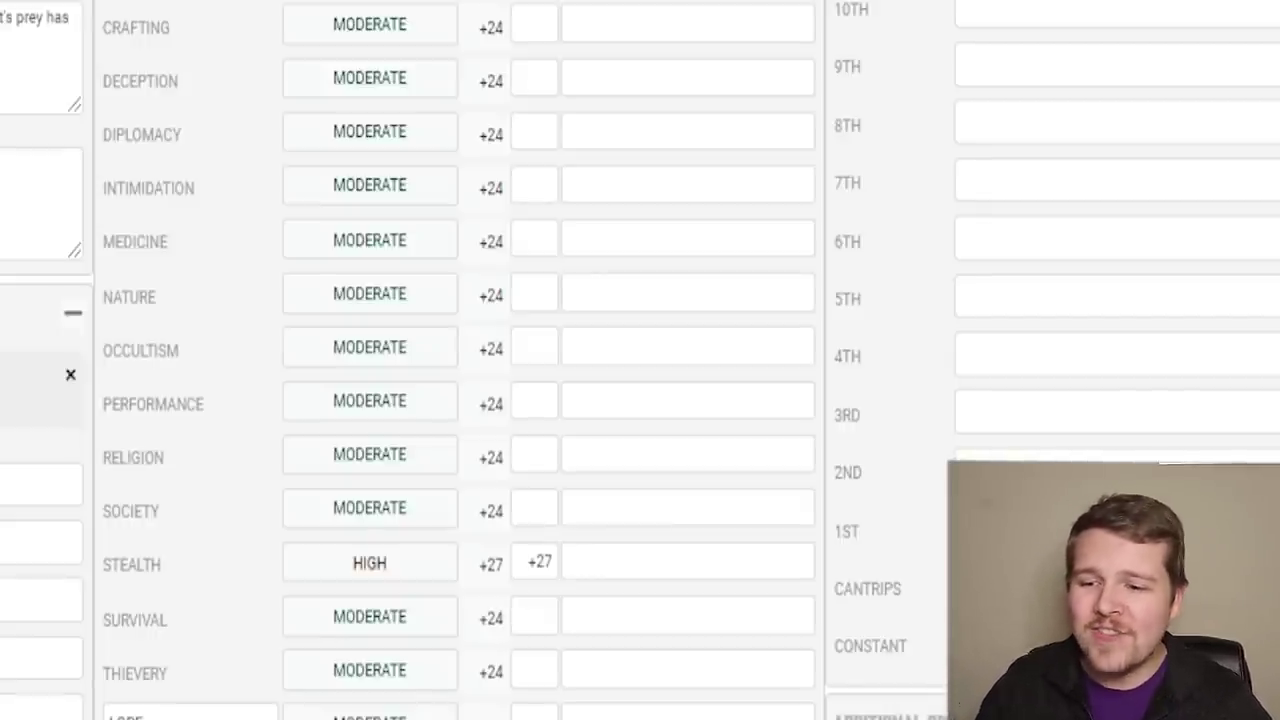
# Apply the Moderate hint of +24 as the Survival skill value.
pyautogui.click(497, 630)
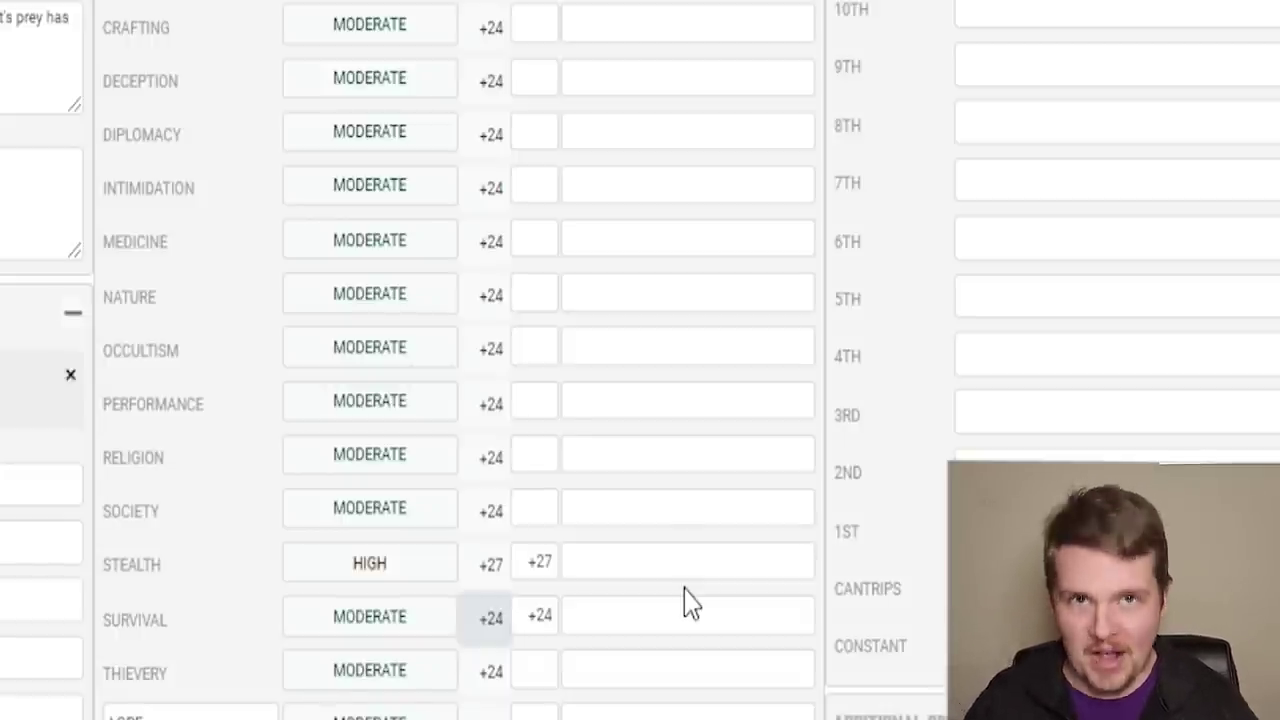
# Consult the Pathfinder cheetah entry on Archives of Nethys for reference and enter "50 feet, climb 30 feet" as the creature's speed.
pyautogui.scroll(-6, 690, 603)
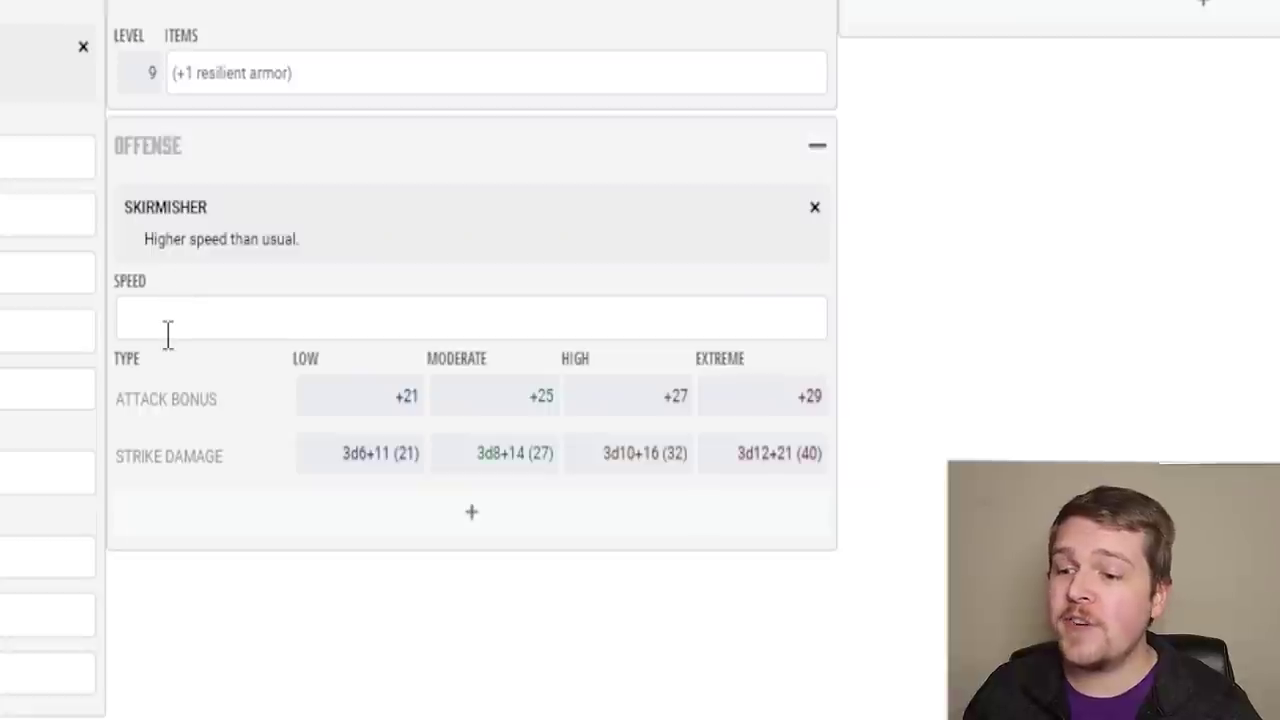
pyautogui.click(166, 332)
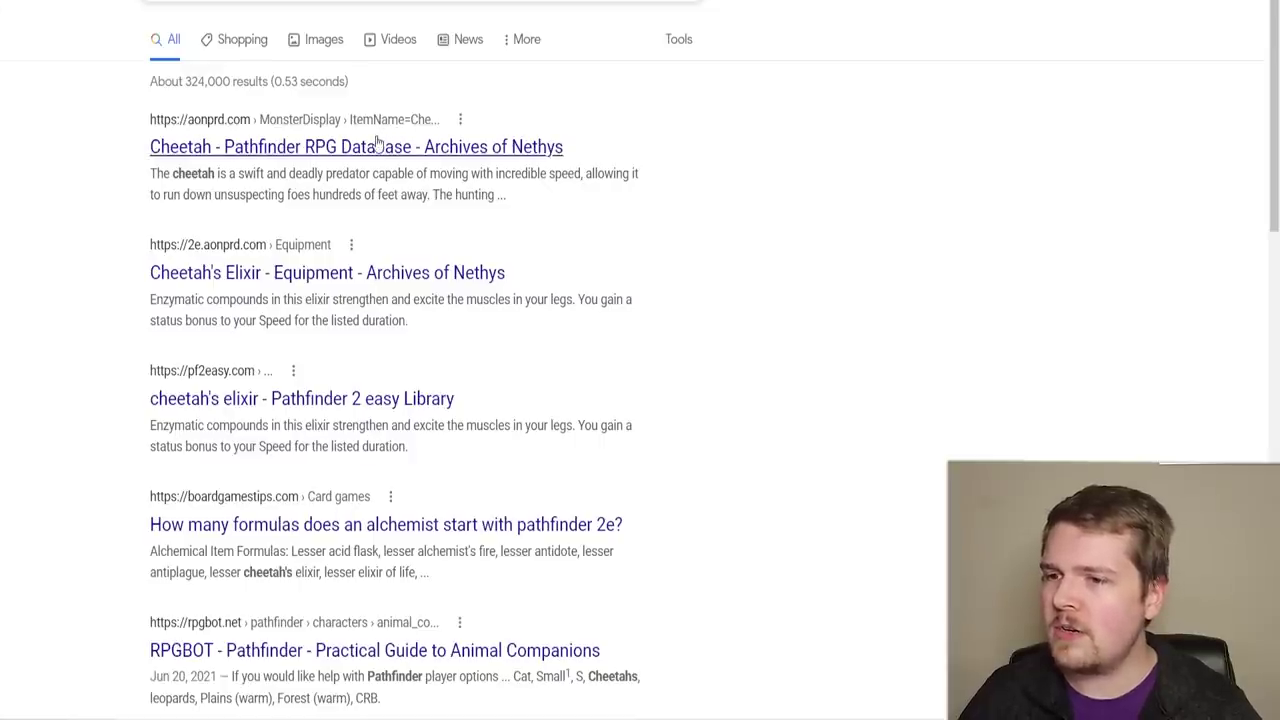
pyautogui.click(377, 142)
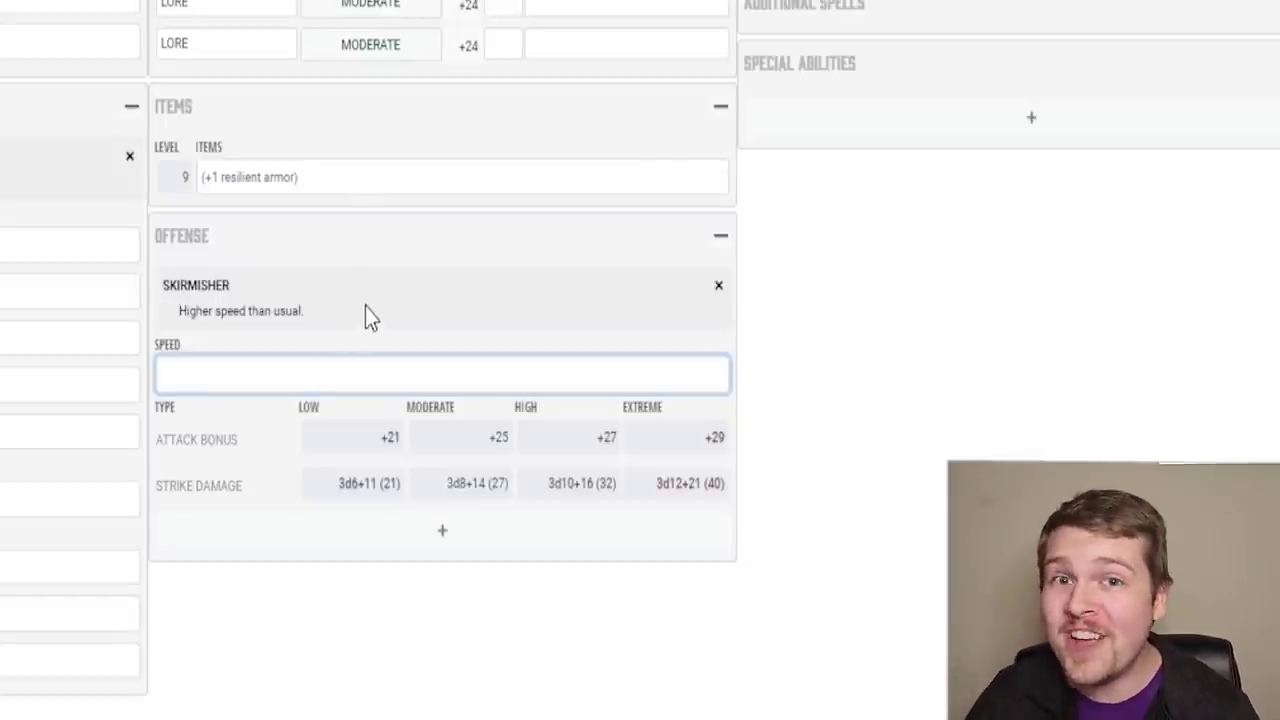
pyautogui.write('50 feet')
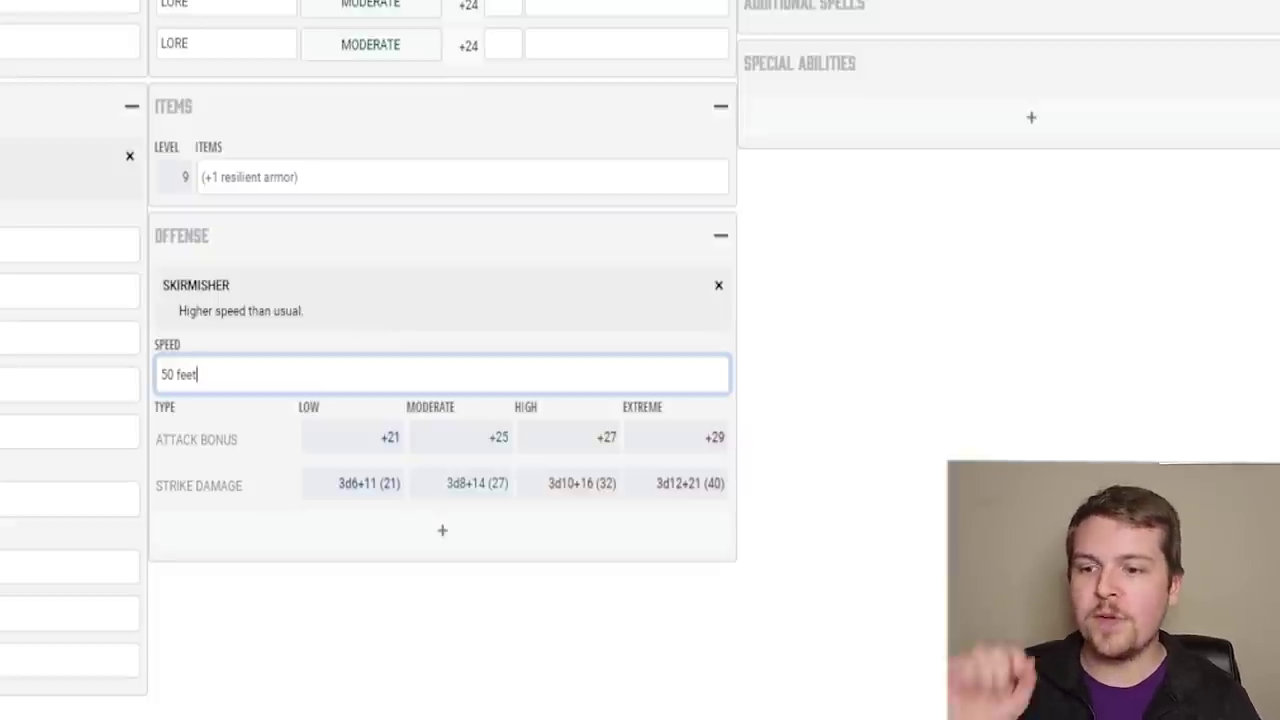
pyautogui.write(', 30 feet climb')
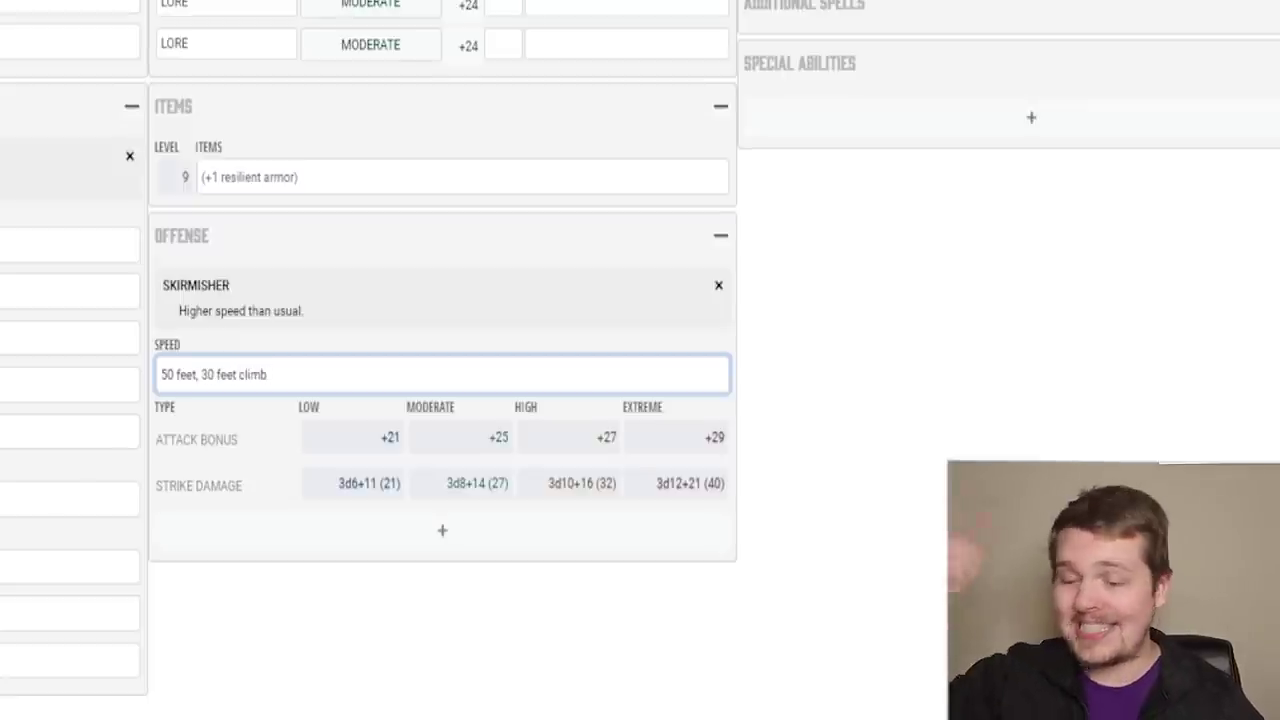
pyautogui.press('BackSpace')
pyautogui.press('BackSpace')
pyautogui.press('BackSpace')
pyautogui.press('BackSpace')
pyautogui.press('BackSpace')
pyautogui.press('BackSpace')
pyautogui.press('BackSpace')
pyautogui.press('BackSpace')
pyautogui.press('BackSpace')
pyautogui.press('BackSpace')
pyautogui.press('BackSpace')
pyautogui.press('BackSpace')
pyautogui.press('BackSpace')
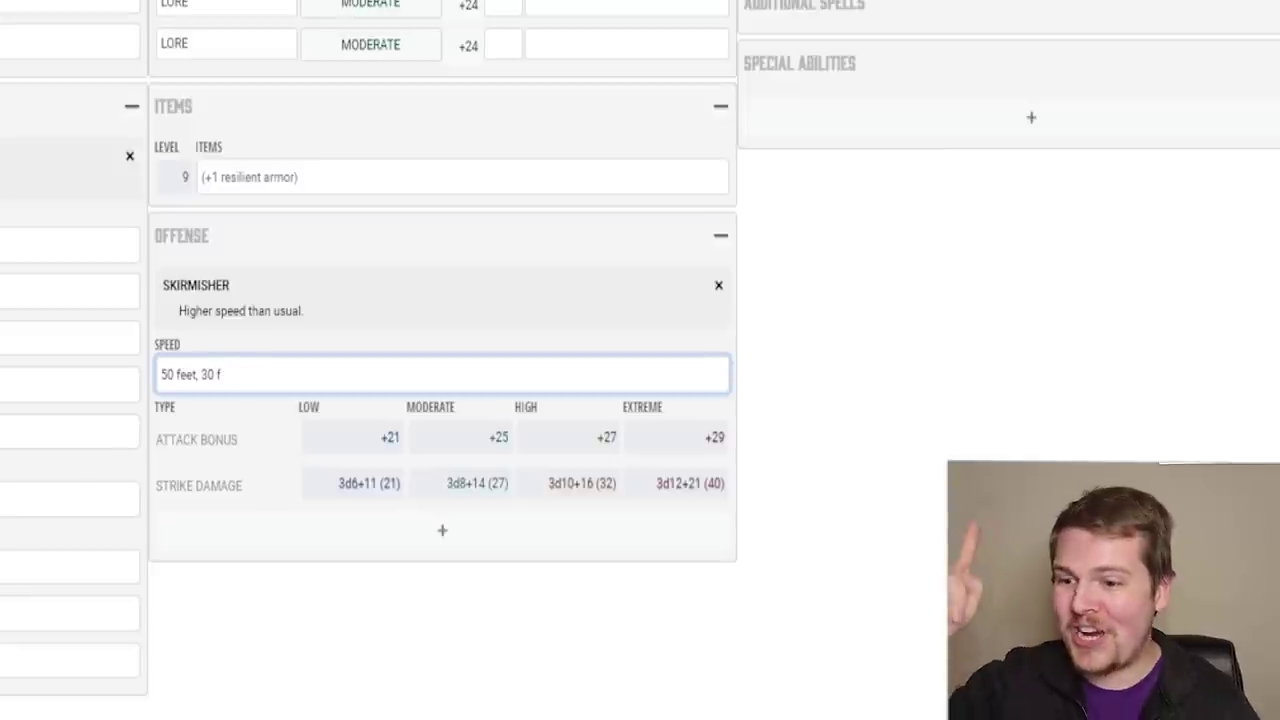
pyautogui.write('climb 30 feet')
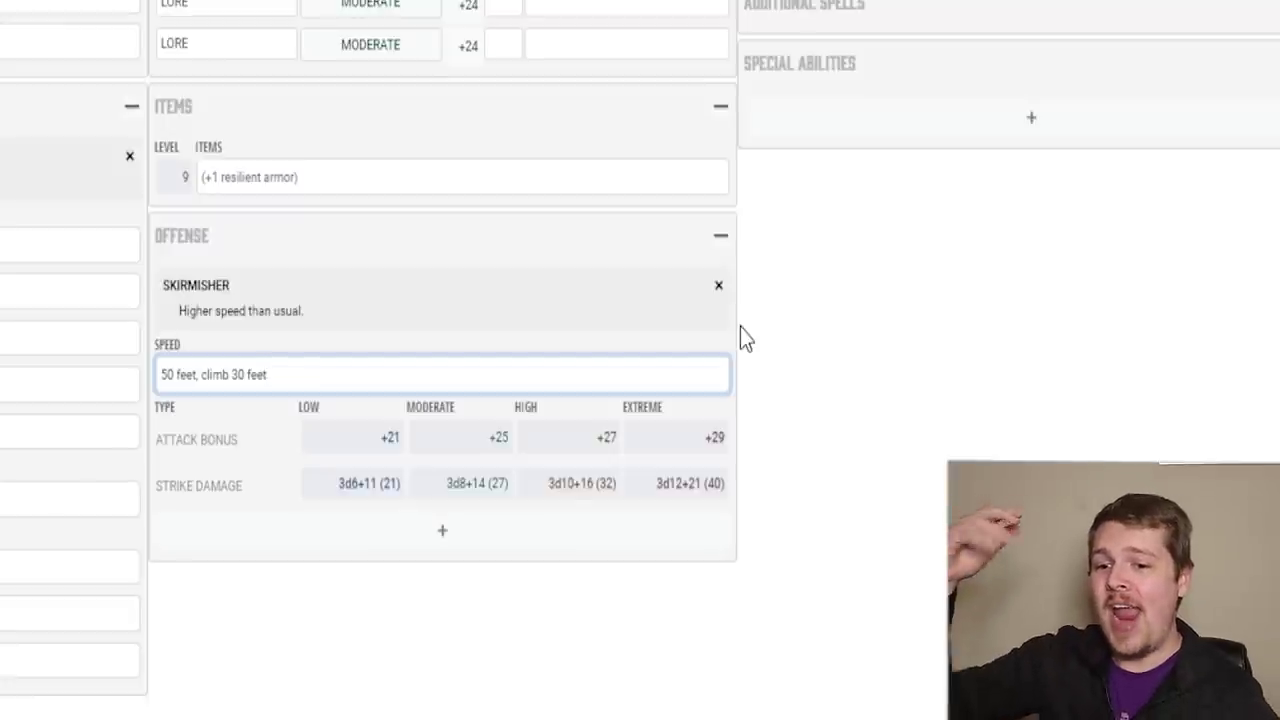
# Add a melee strike named "Fangs" with the Extreme attack bonus of +29.
pyautogui.click(712, 440)
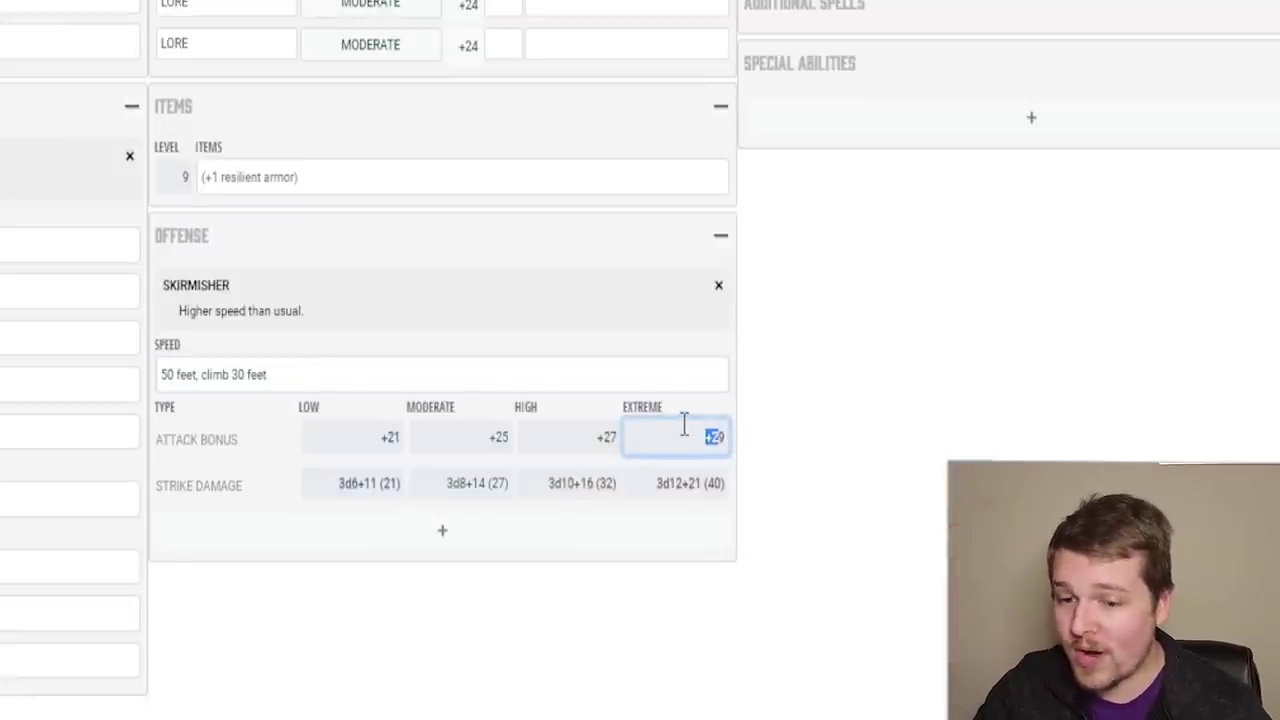
pyautogui.click(763, 452)
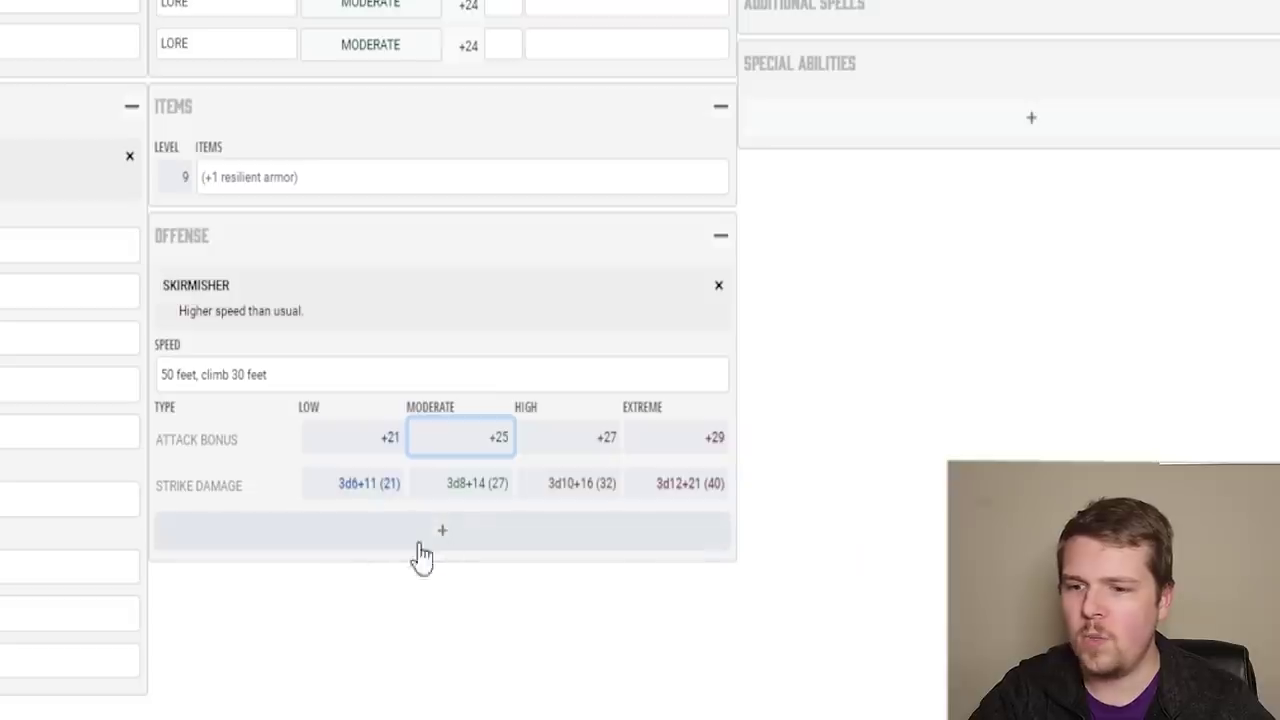
pyautogui.click(450, 535)
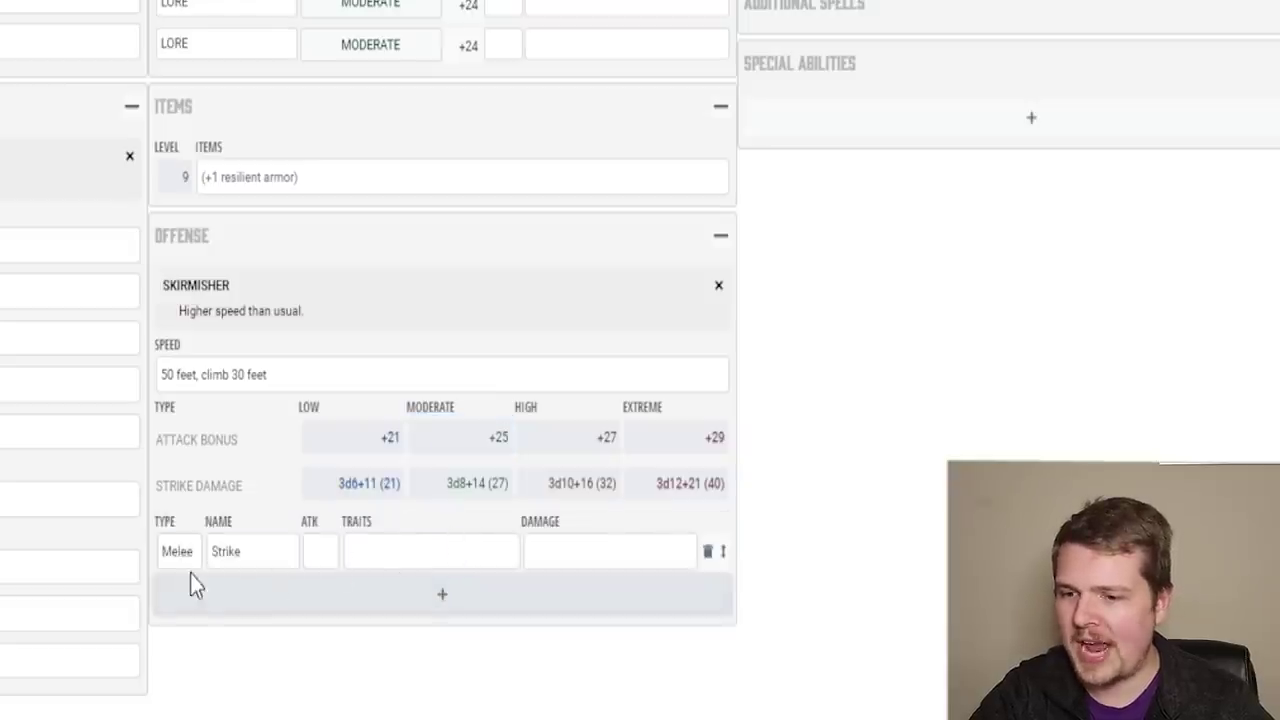
pyautogui.moveTo(251, 560); pyautogui.dragTo(203, 560)
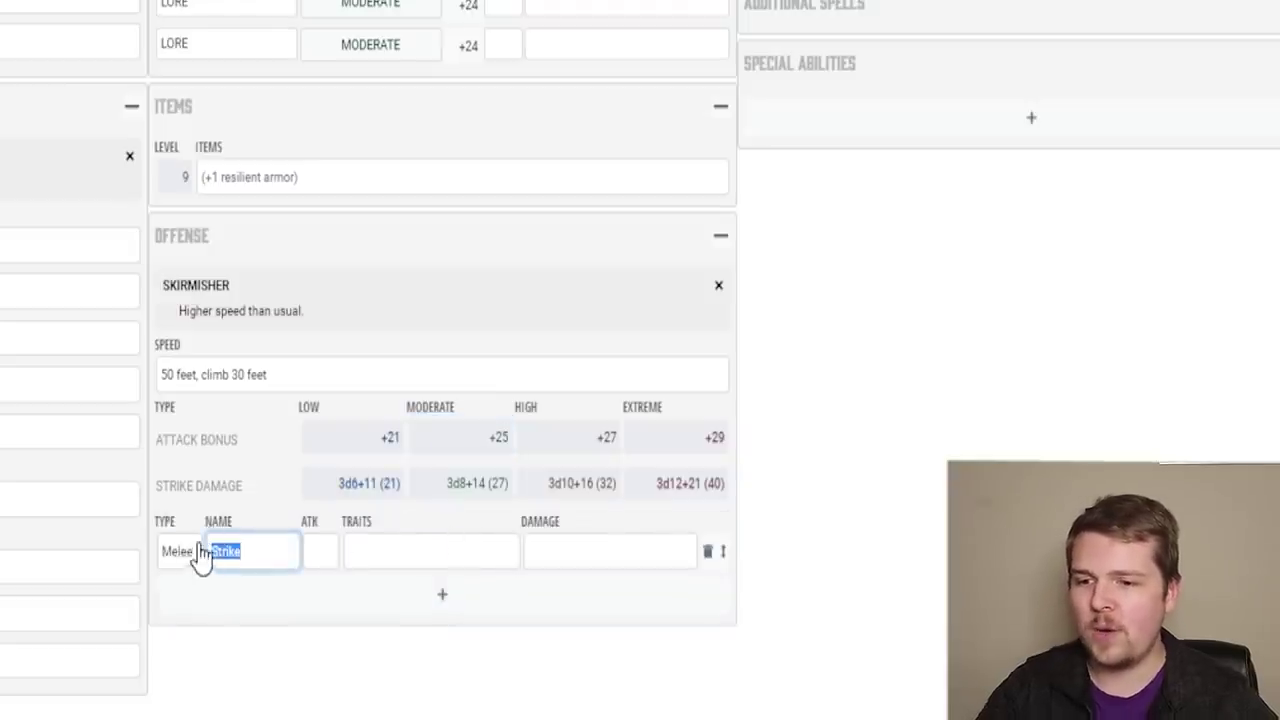
pyautogui.write('Fangs')
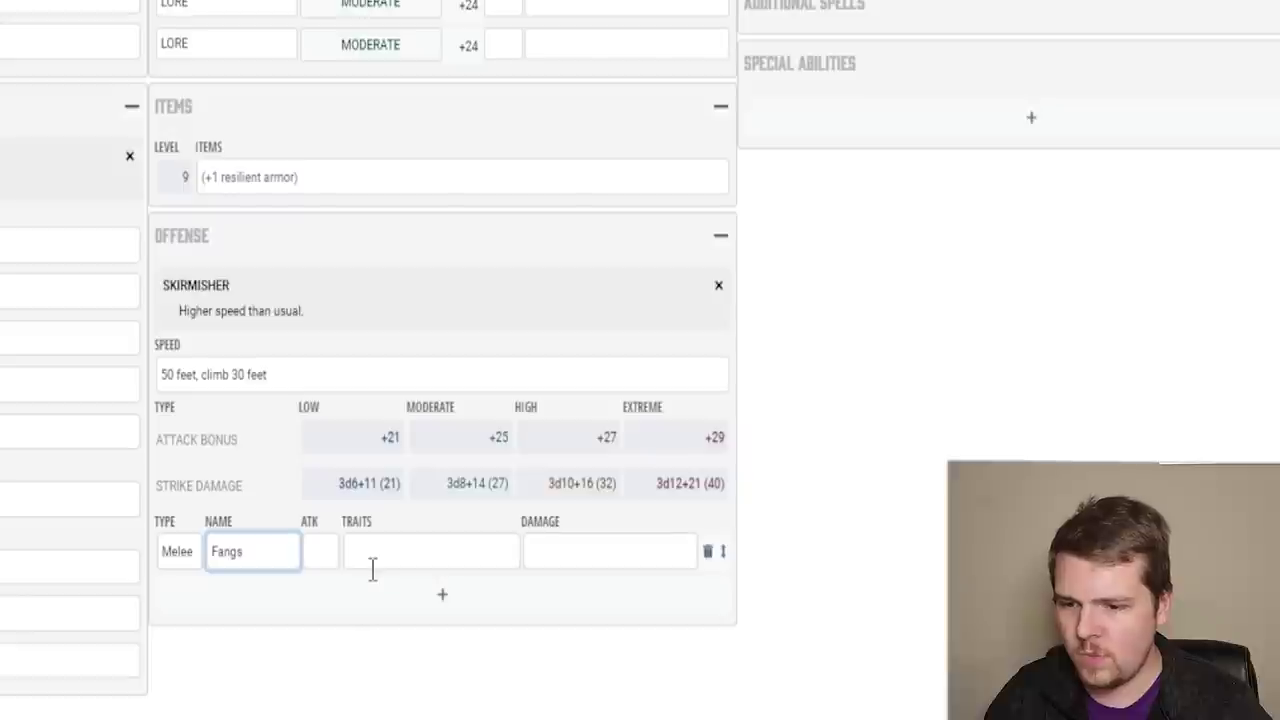
pyautogui.click(312, 566)
pyautogui.write('+4')
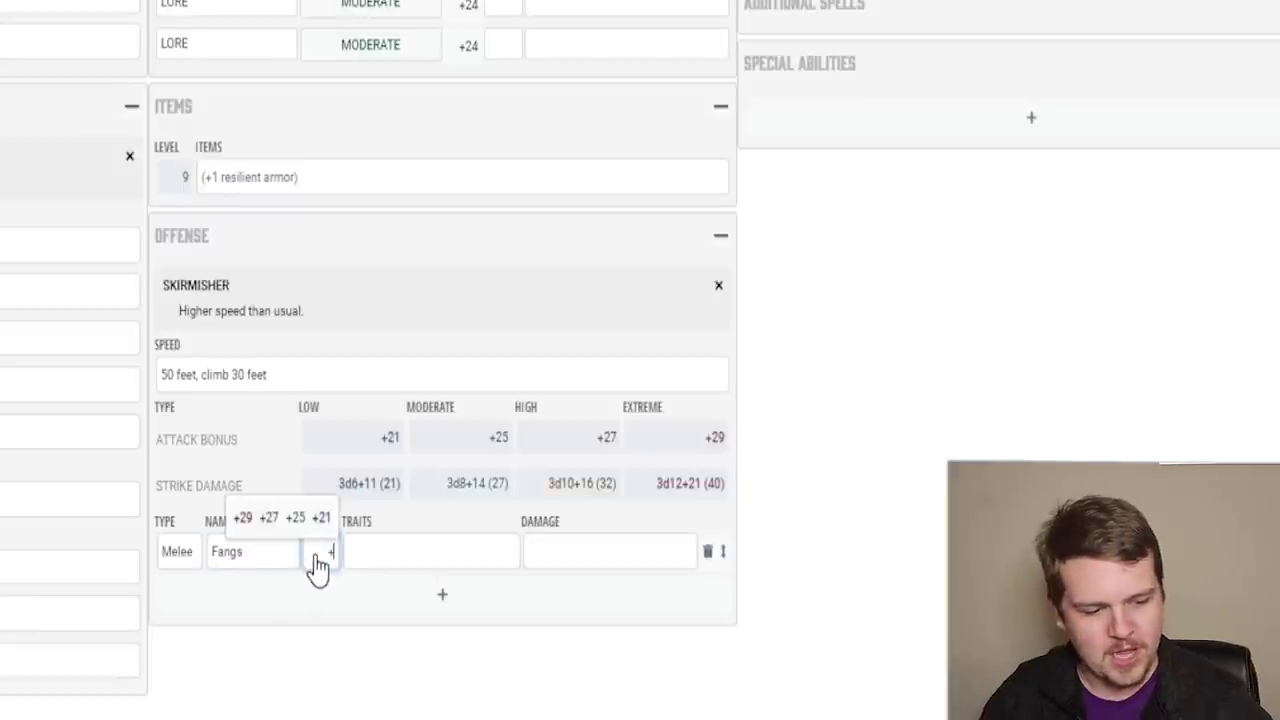
pyautogui.write('9')
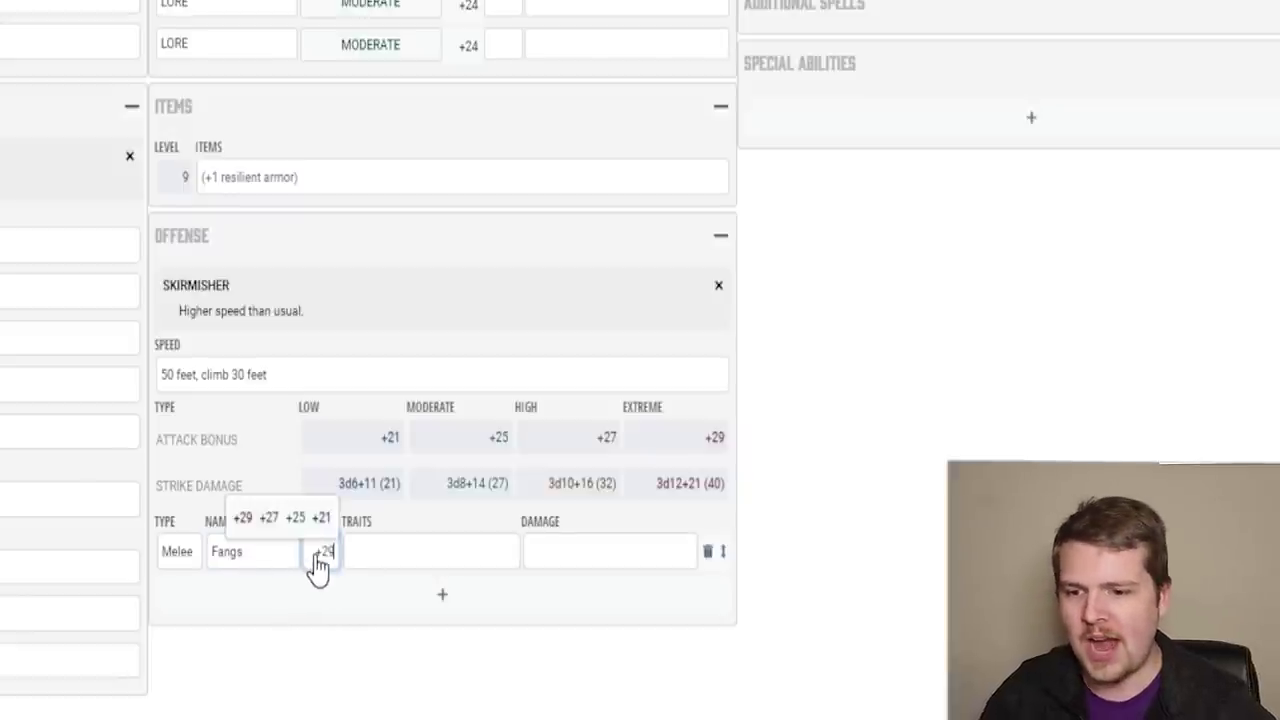
# Examine the purple worm's stinger damage and the goliath spider's venom entry as references for the Fangs strike.
pyautogui.click(537, 563)
pyautogui.click(883, 537)
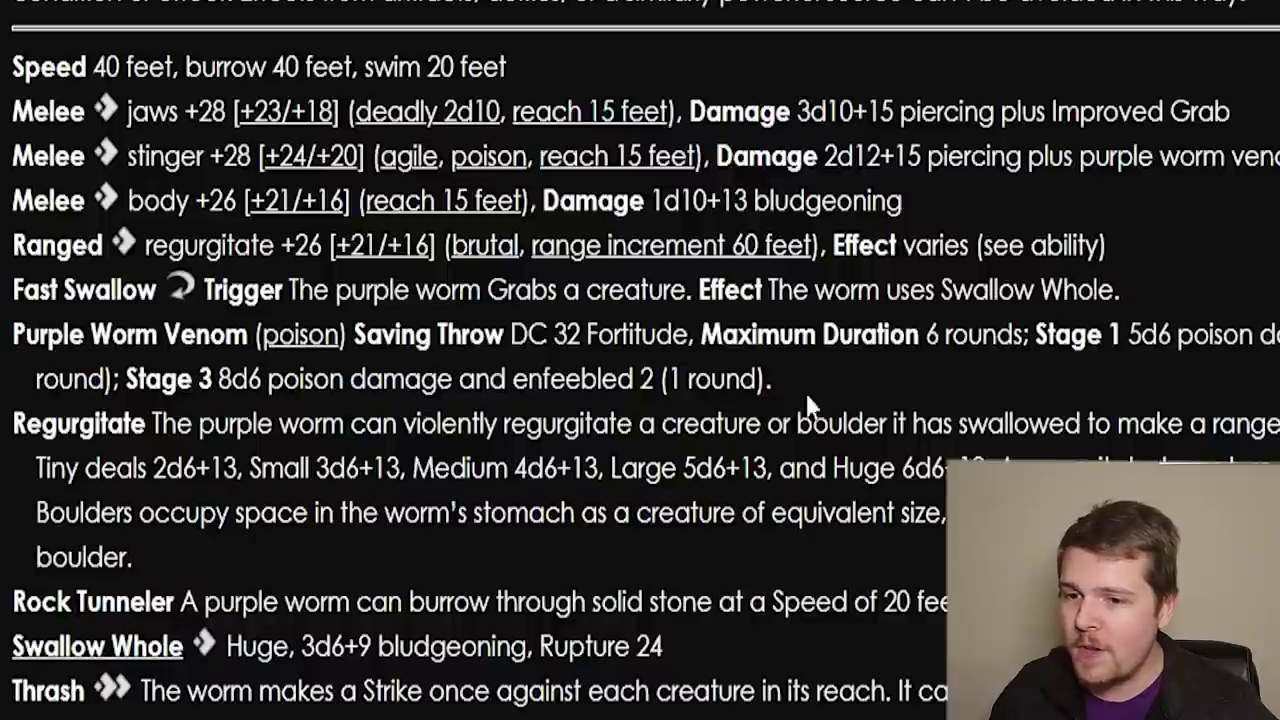
pyautogui.moveTo(822, 157); pyautogui.dragTo(921, 157)
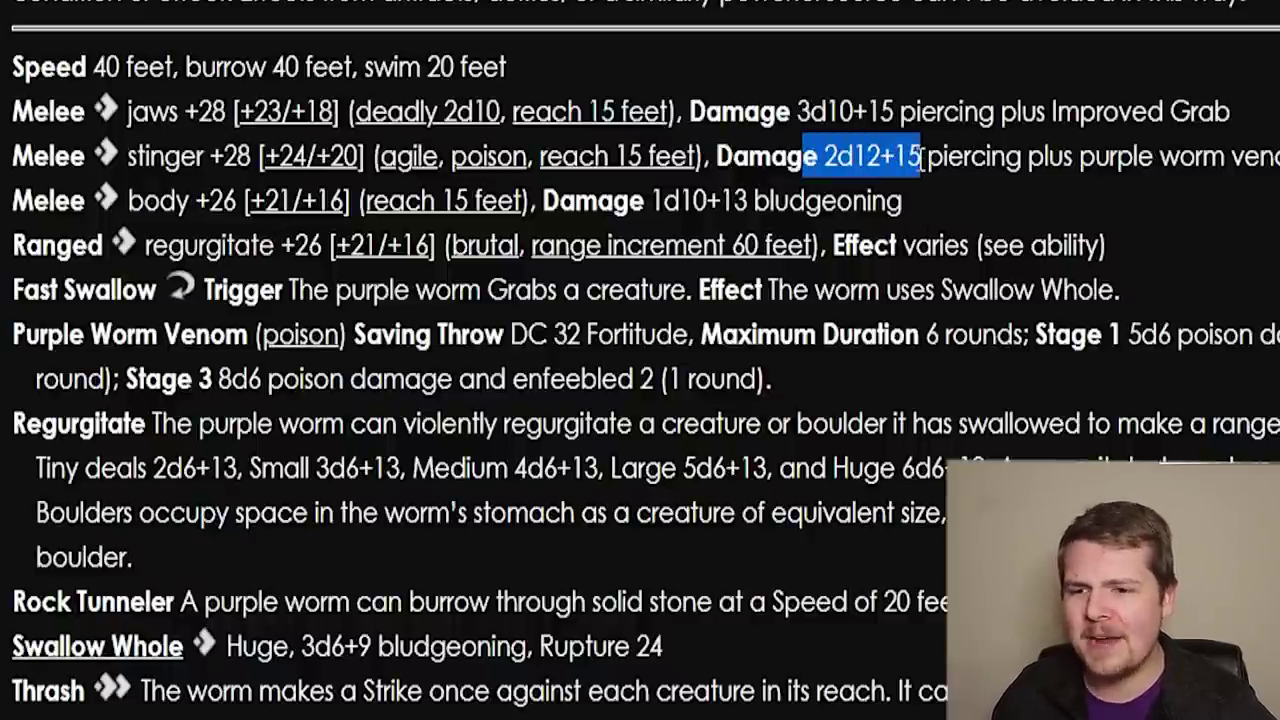
pyautogui.click(894, 160)
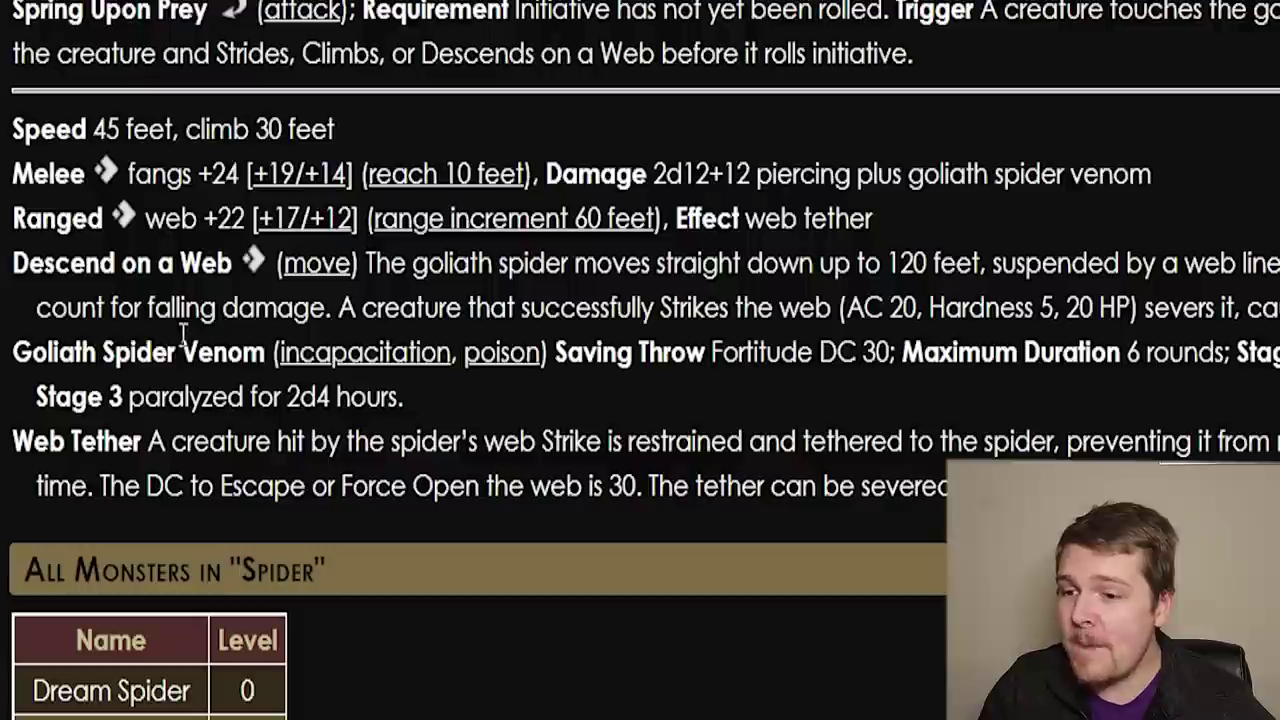
pyautogui.moveTo(14, 352); pyautogui.dragTo(426, 398)
pyautogui.click(954, 210)
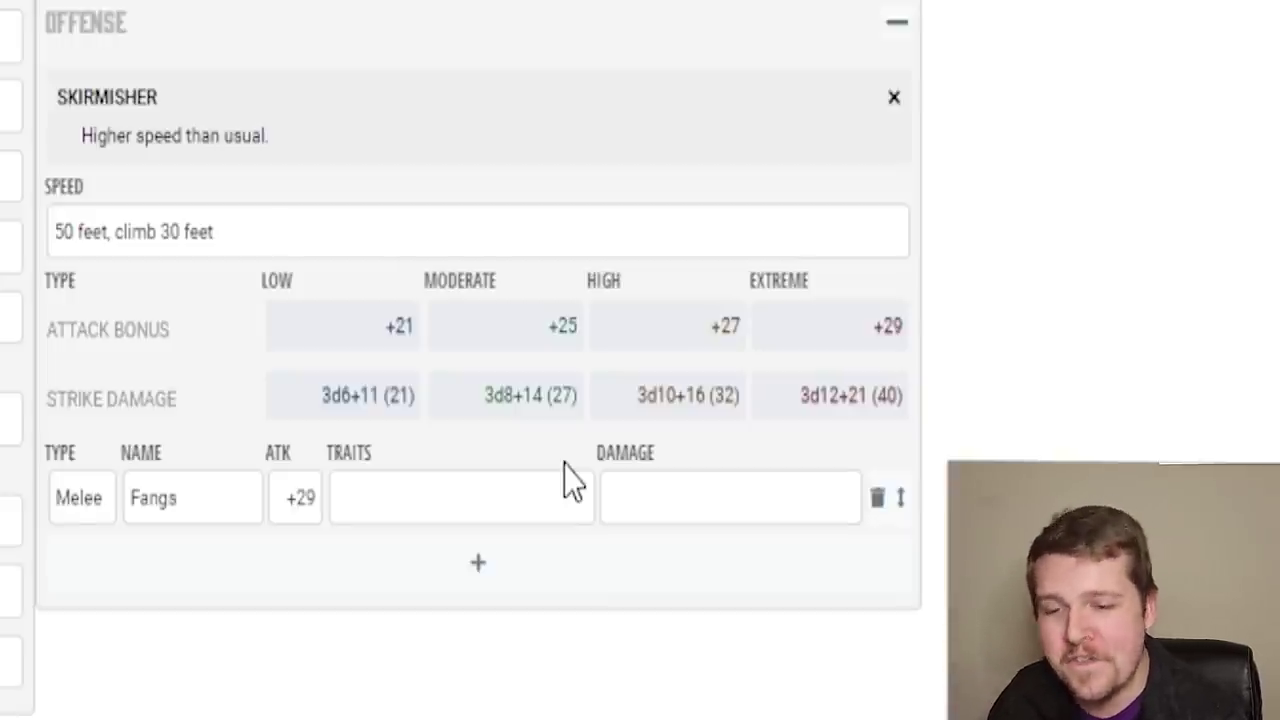
# Set the damage of the Fangs strike to 2d12+13.
pyautogui.click(691, 498)
pyautogui.write('2d12')
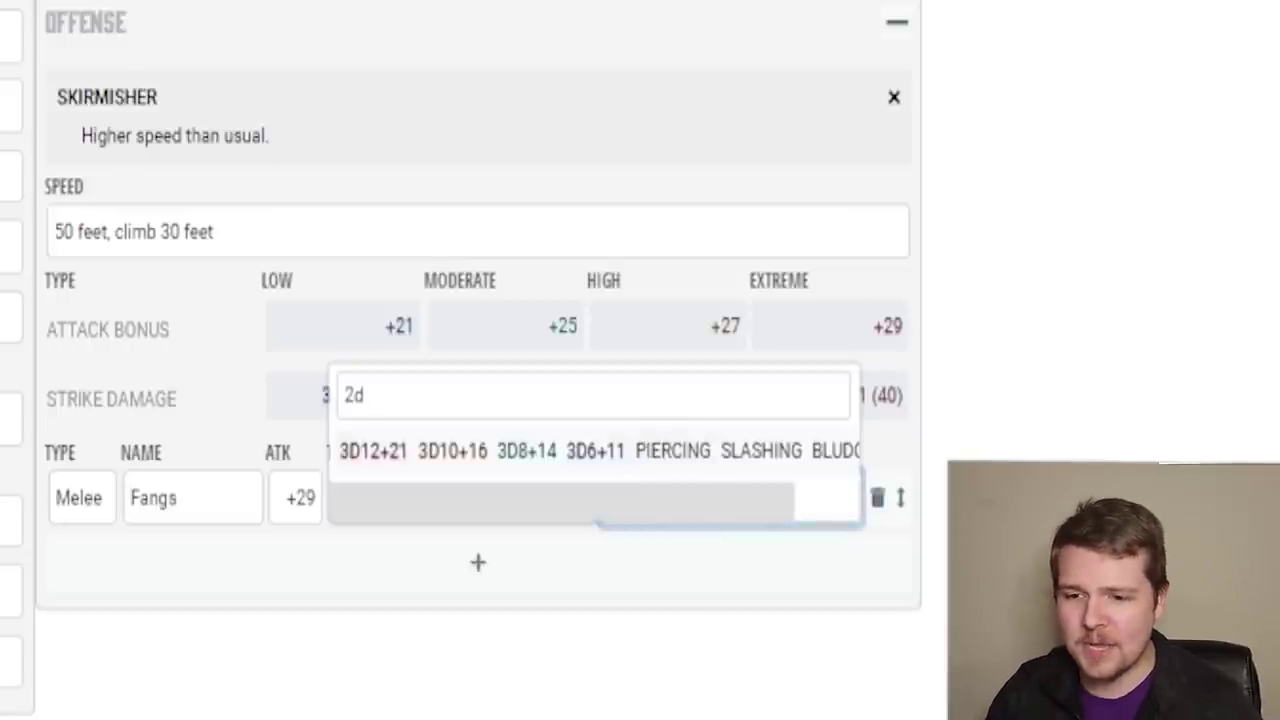
pyautogui.click(615, 404)
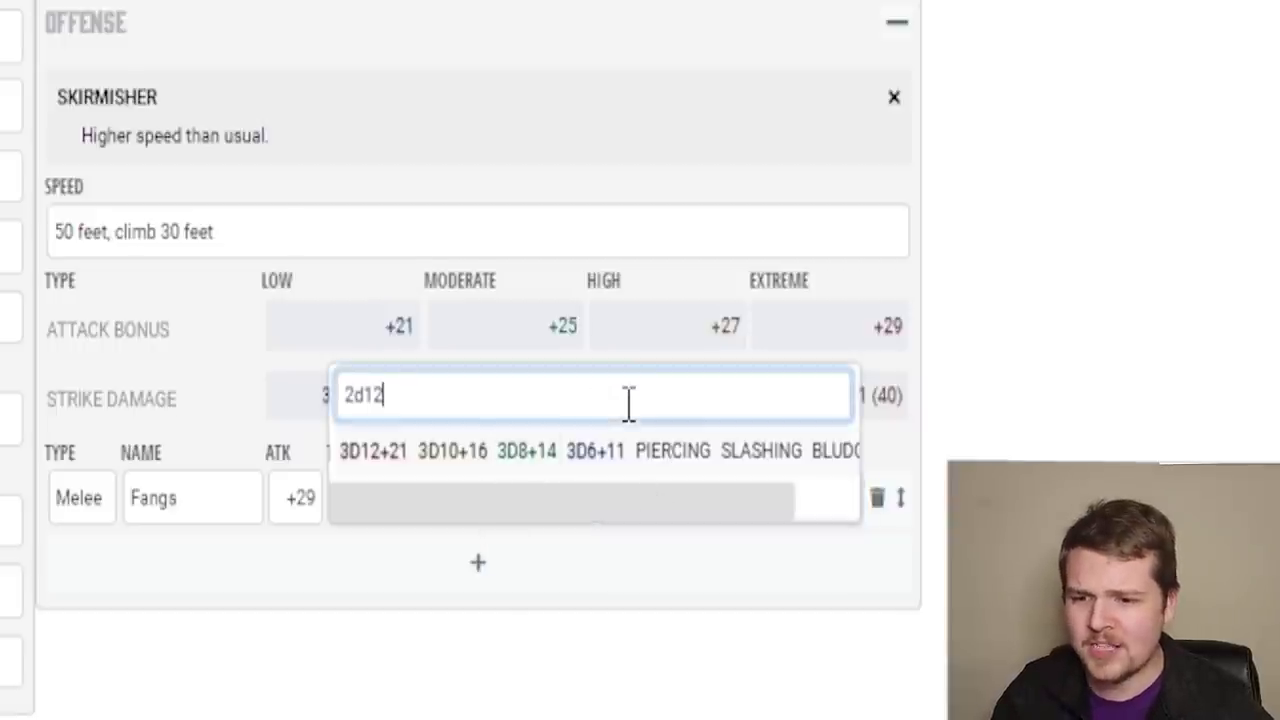
pyautogui.write('+15')
pyautogui.press('BackSpace')
pyautogui.write('3')
pyautogui.press('Return')
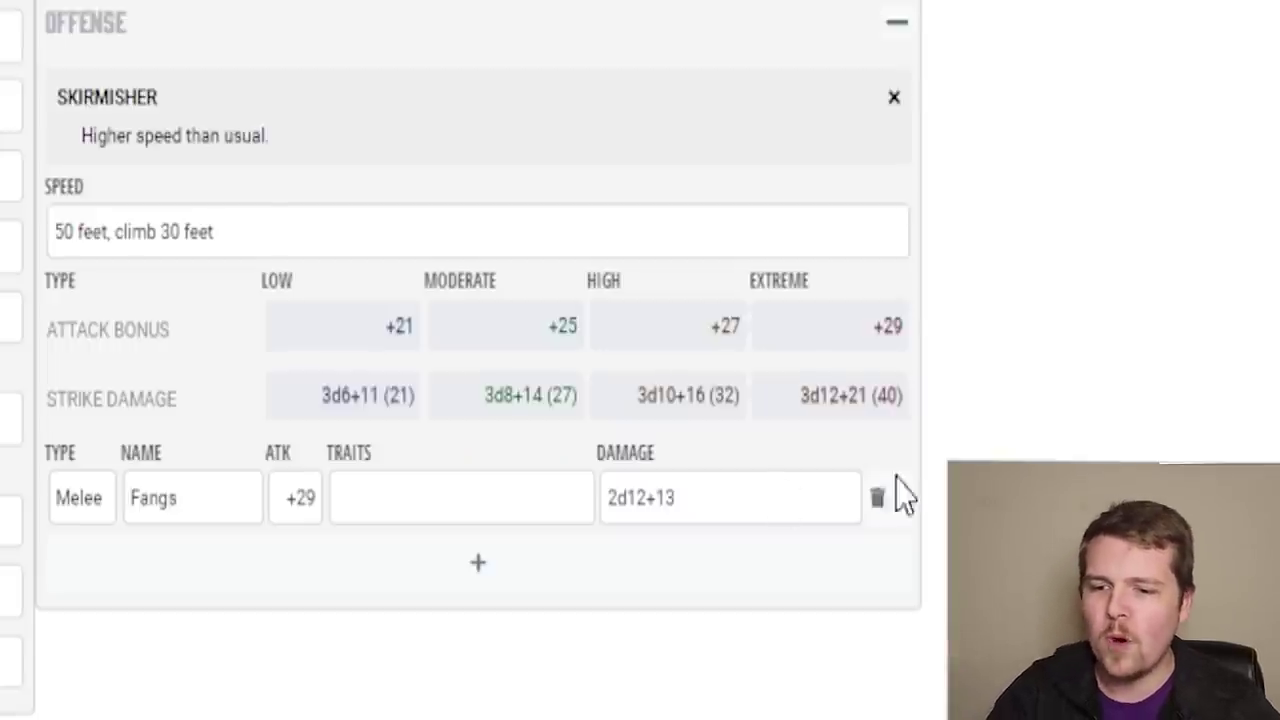
# Extend the Fangs damage entry to read "2d12+13 piercing plus Venom".
pyautogui.click(752, 512)
pyautogui.write('plus')
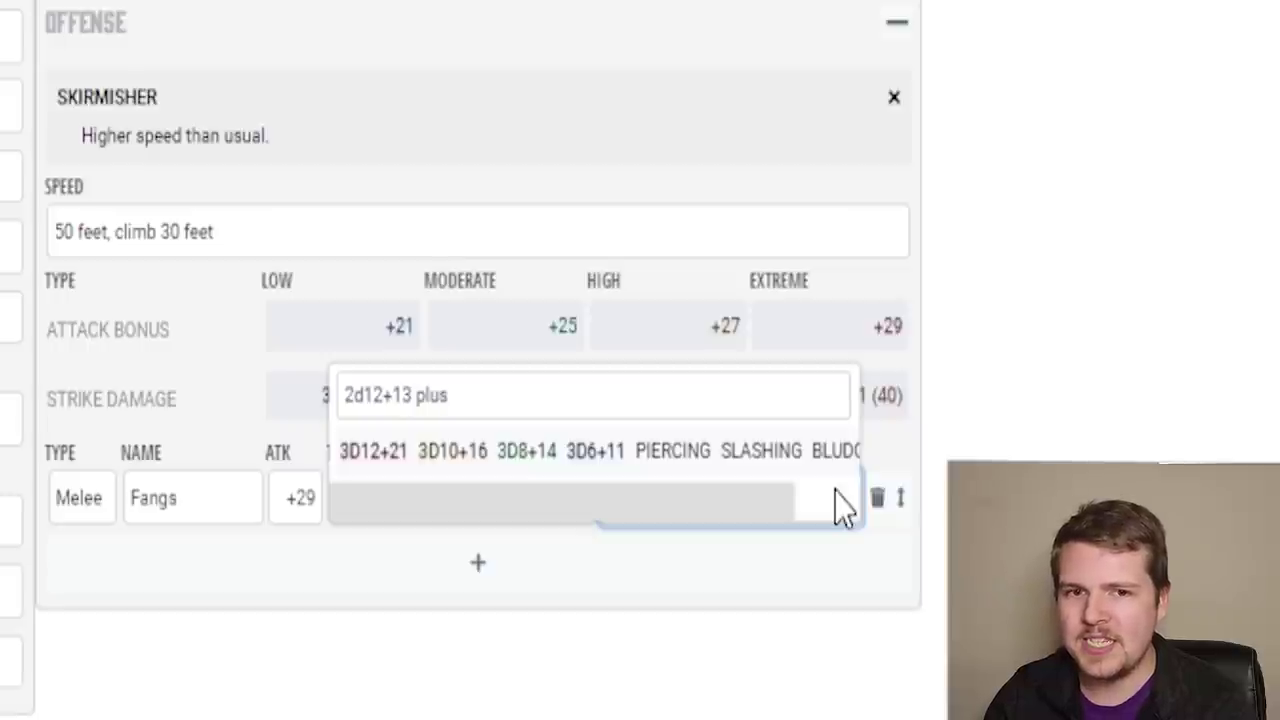
pyautogui.write(' Poin')
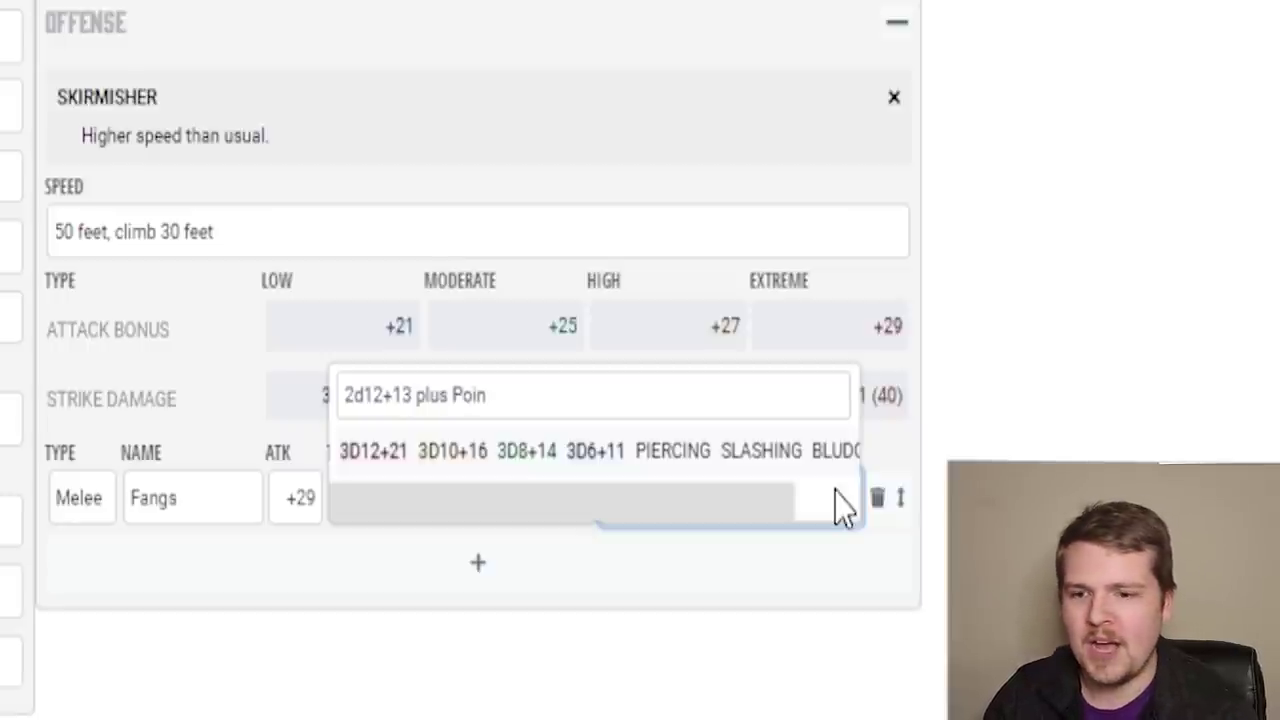
pyautogui.press('BackSpace')
pyautogui.press('BackSpace')
pyautogui.press('BackSpace')
pyautogui.press('BackSpace')
pyautogui.write('Venom')
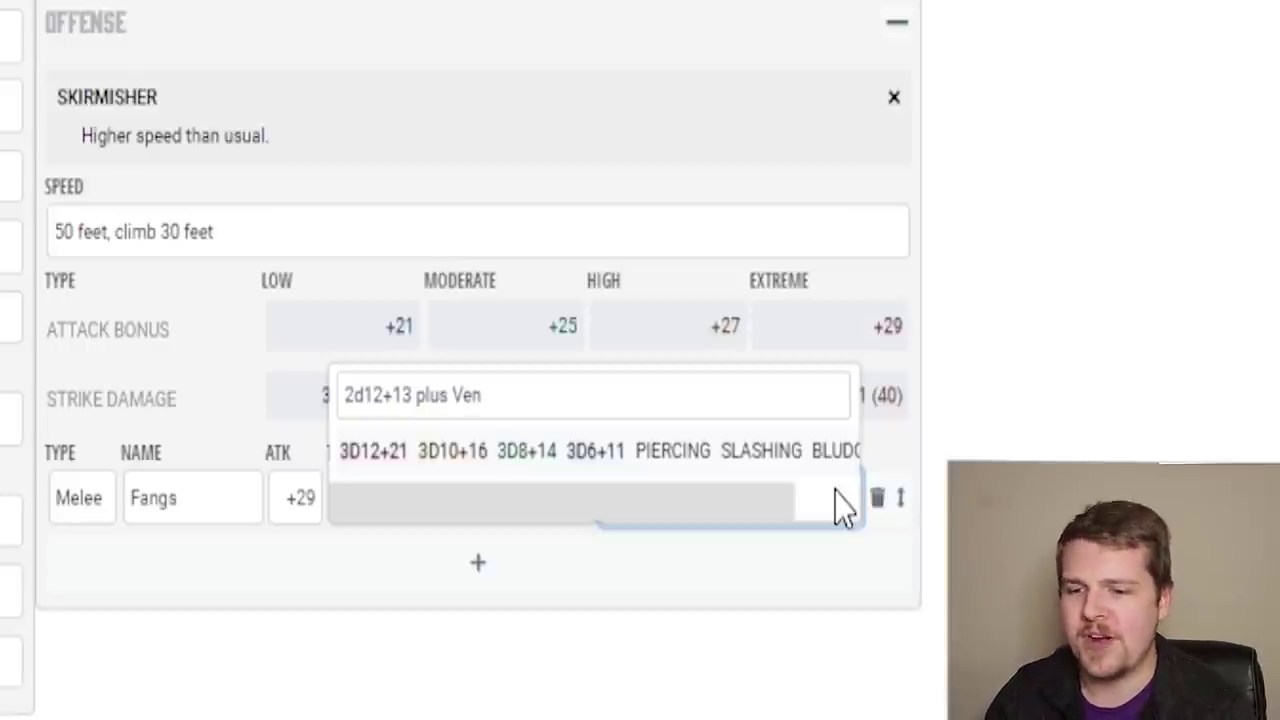
pyautogui.click(1225, 380)
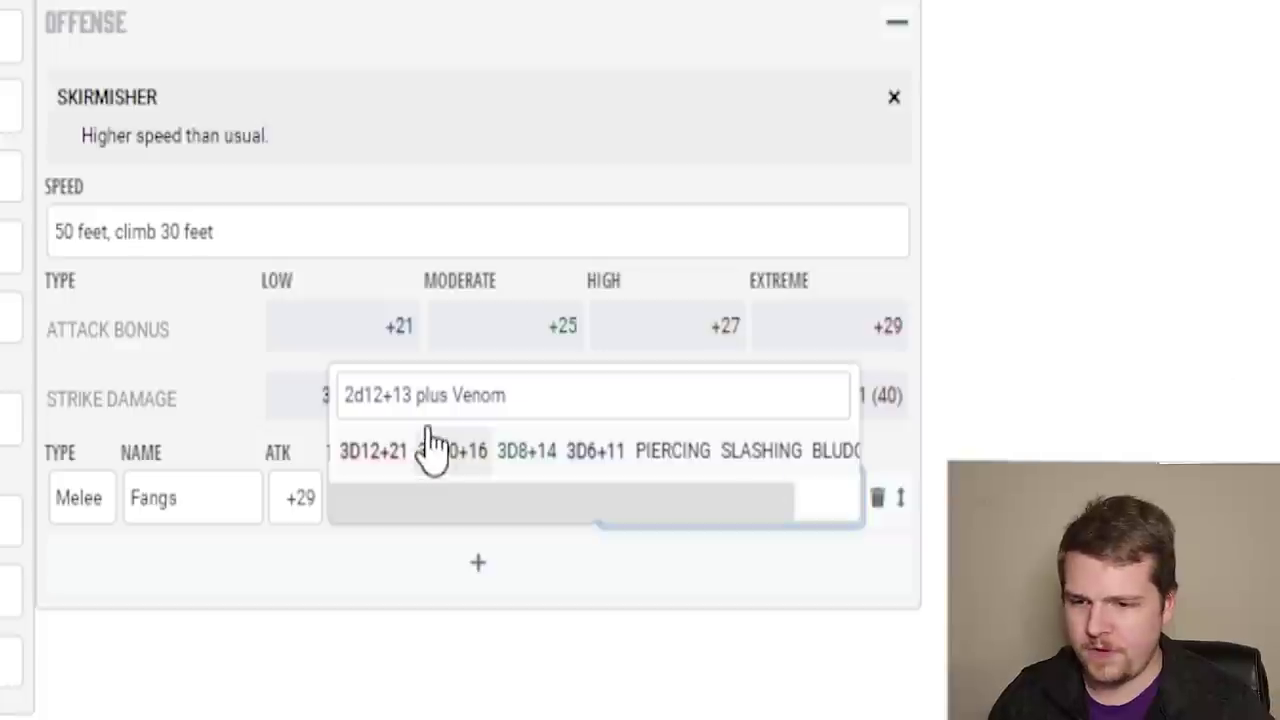
pyautogui.click(419, 395)
pyautogui.write('pierc')
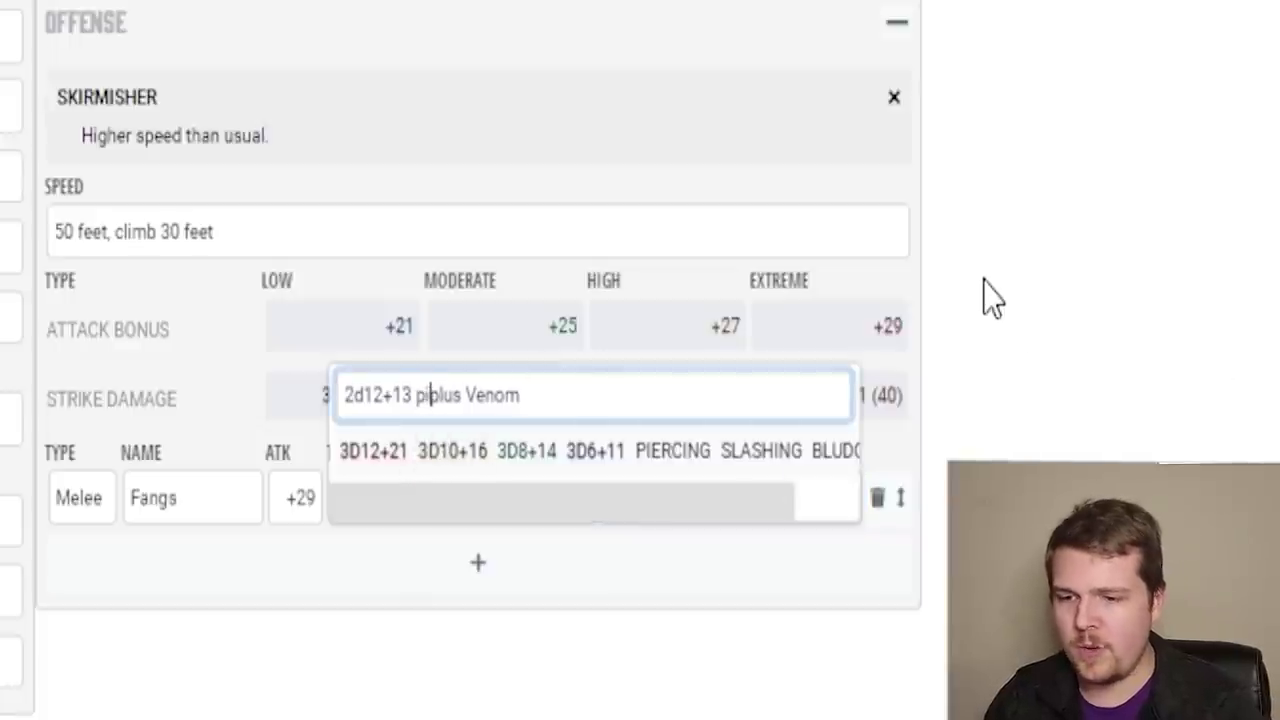
pyautogui.write('ing')
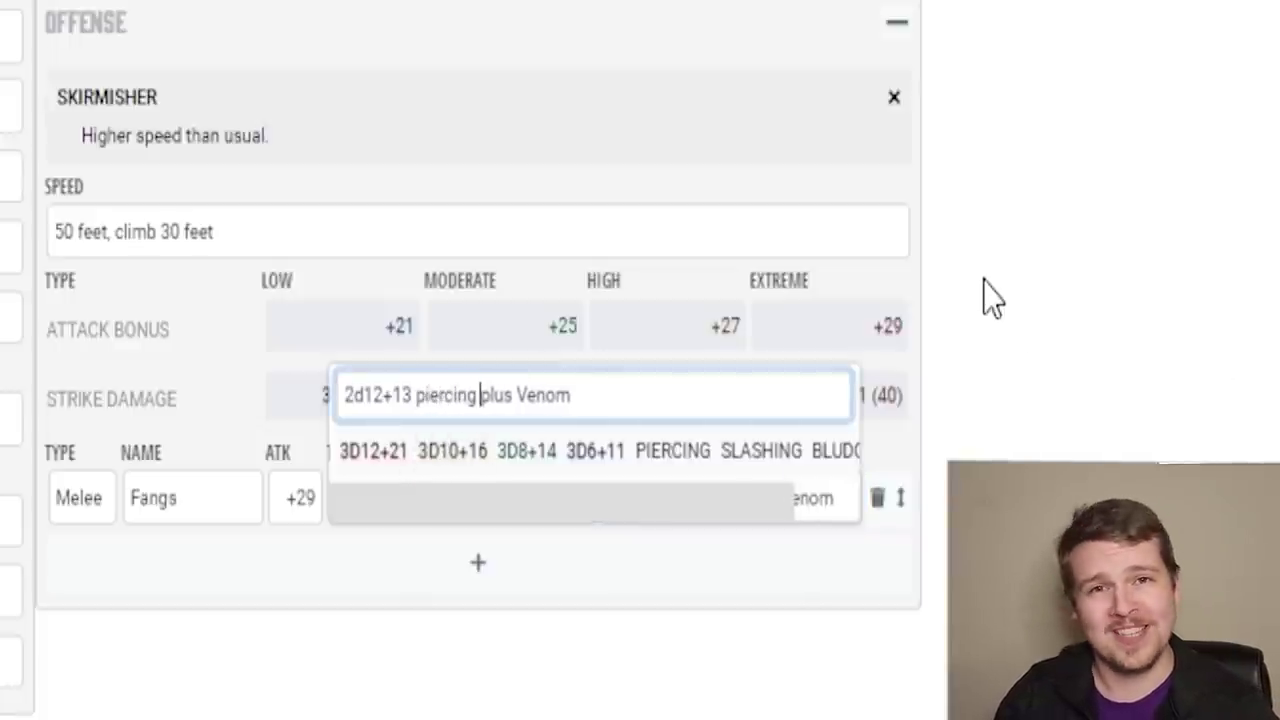
pyautogui.press('Return')
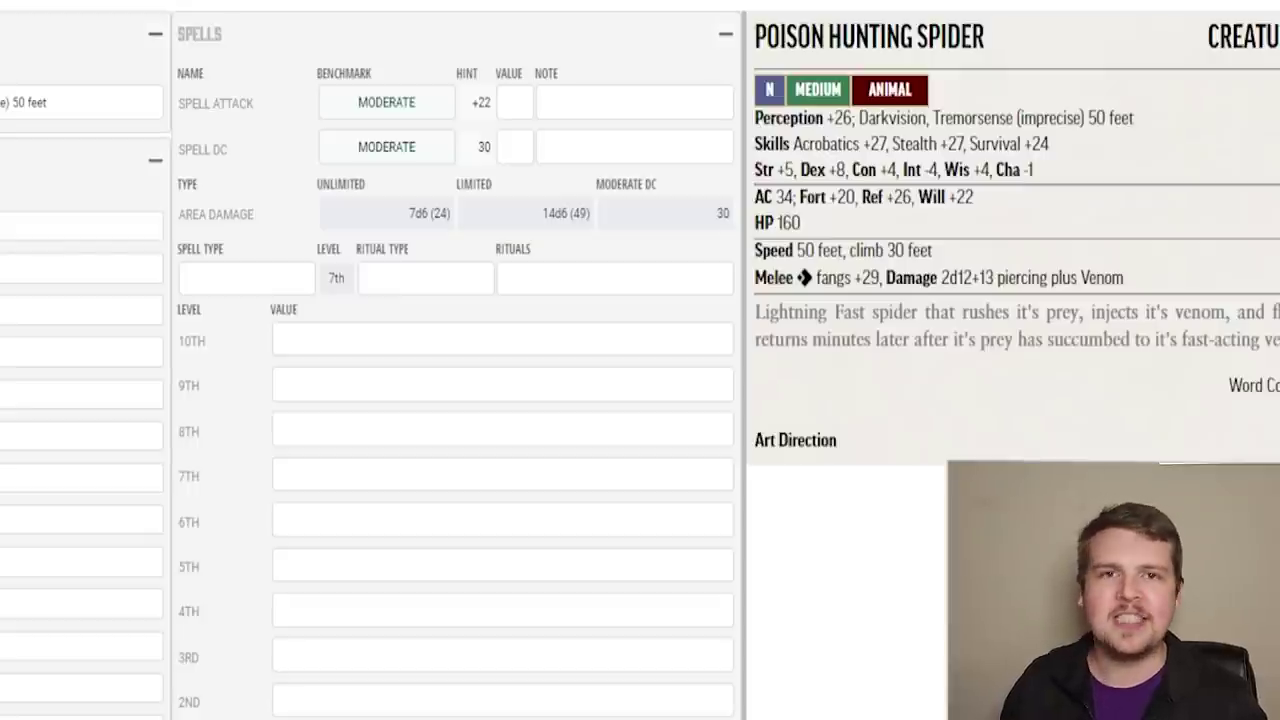
# Add a special ability to the creature and name it "Ambush".
pyautogui.scroll(-5, 428, 521)
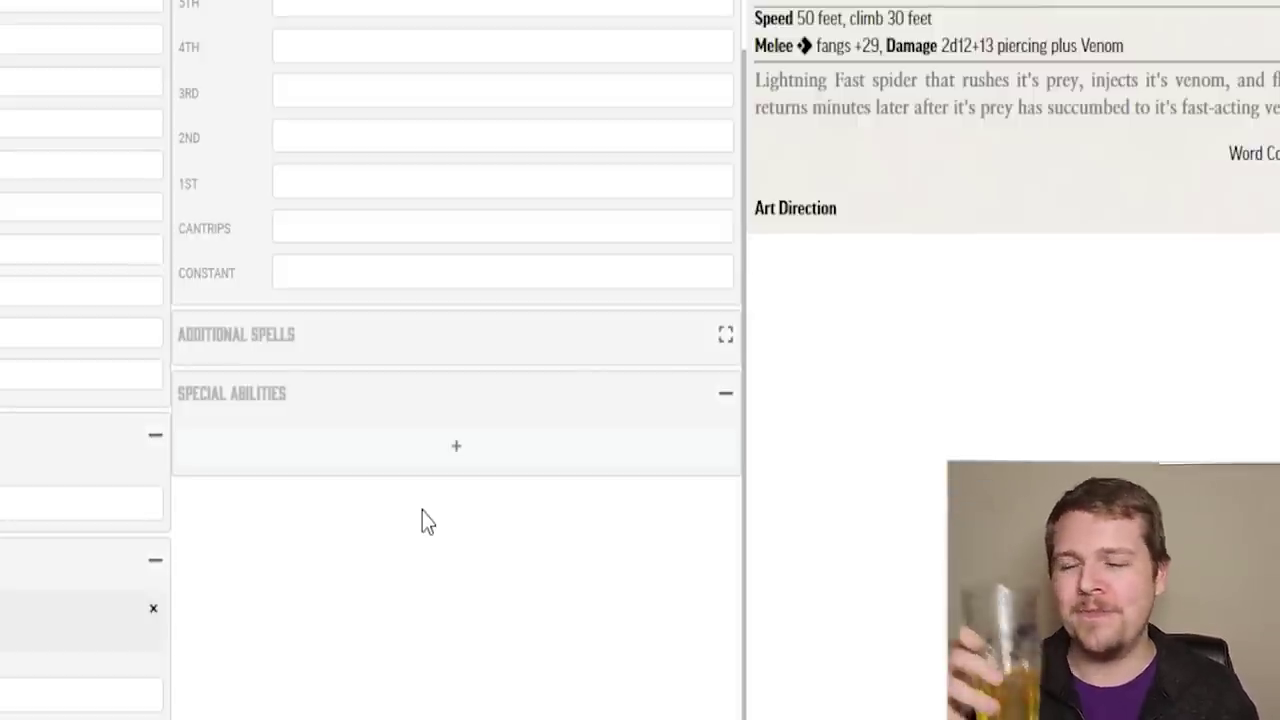
pyautogui.click(456, 446)
pyautogui.doubleClick(277, 476)
pyautogui.press('End')
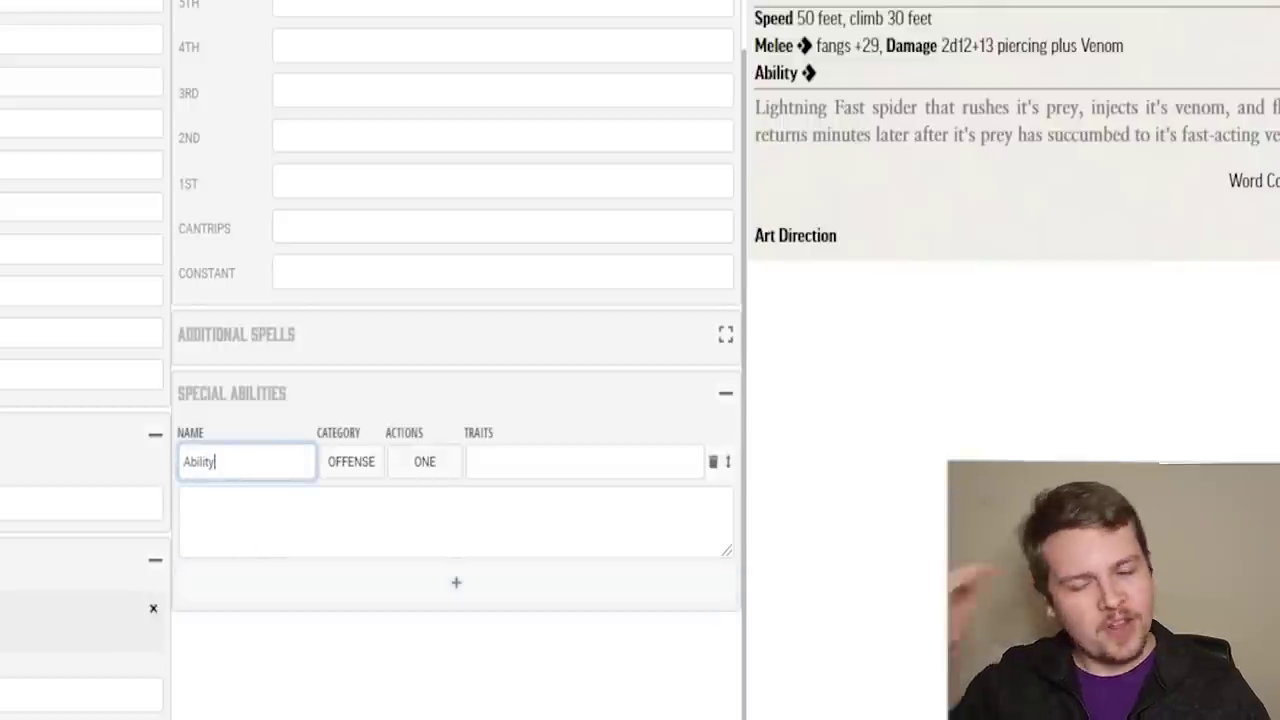
pyautogui.doubleClick(271, 453)
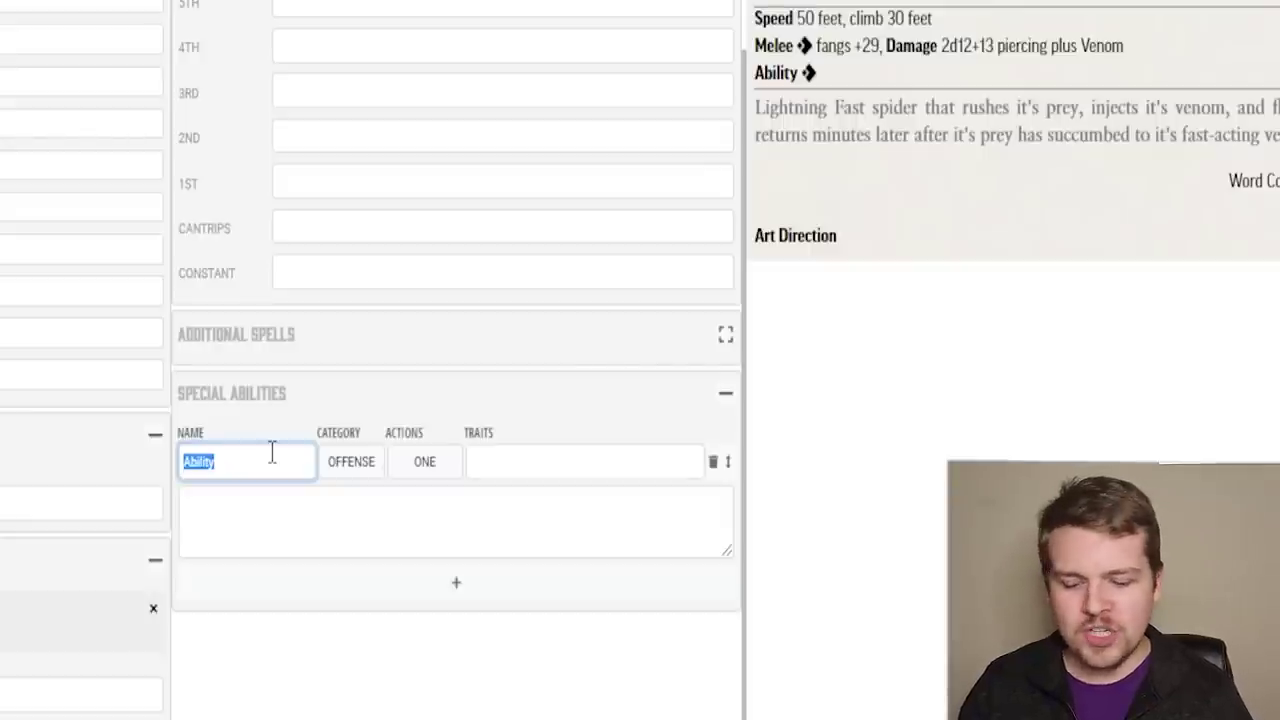
pyautogui.write('Ambush')
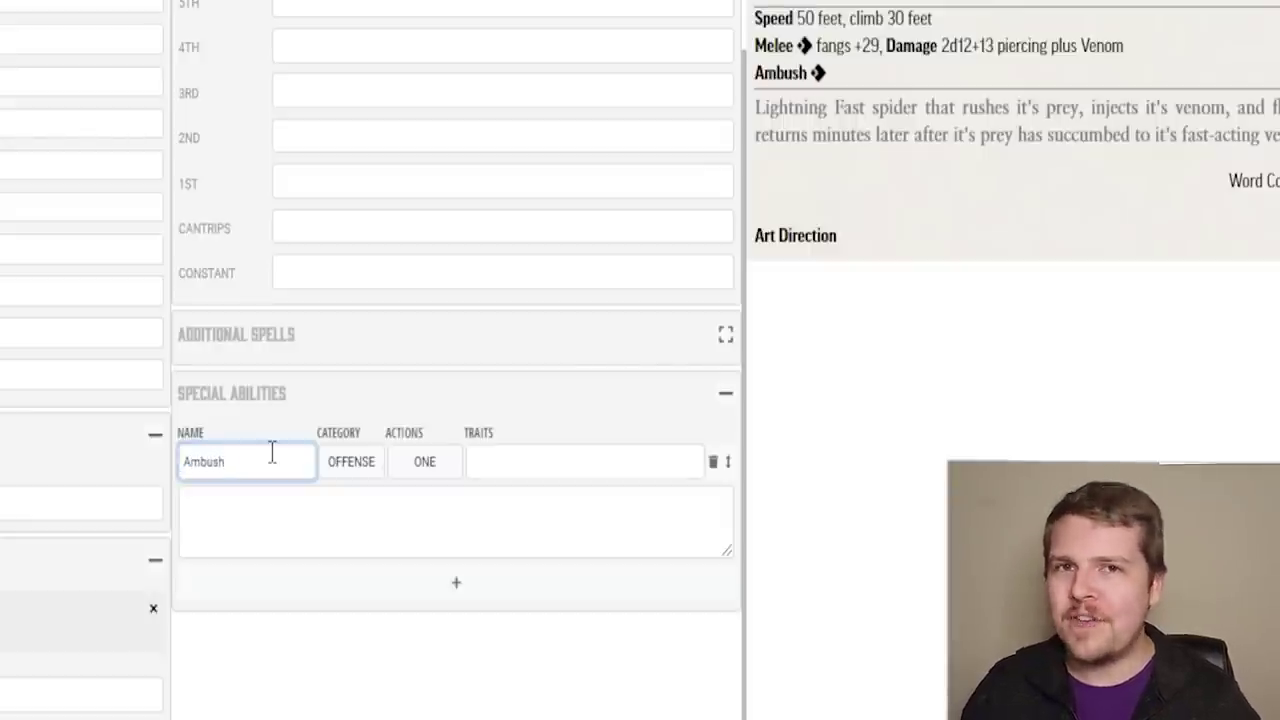
# Set the Ambush ability's action cost to three and open its traits for entry.
pyautogui.click(450, 484)
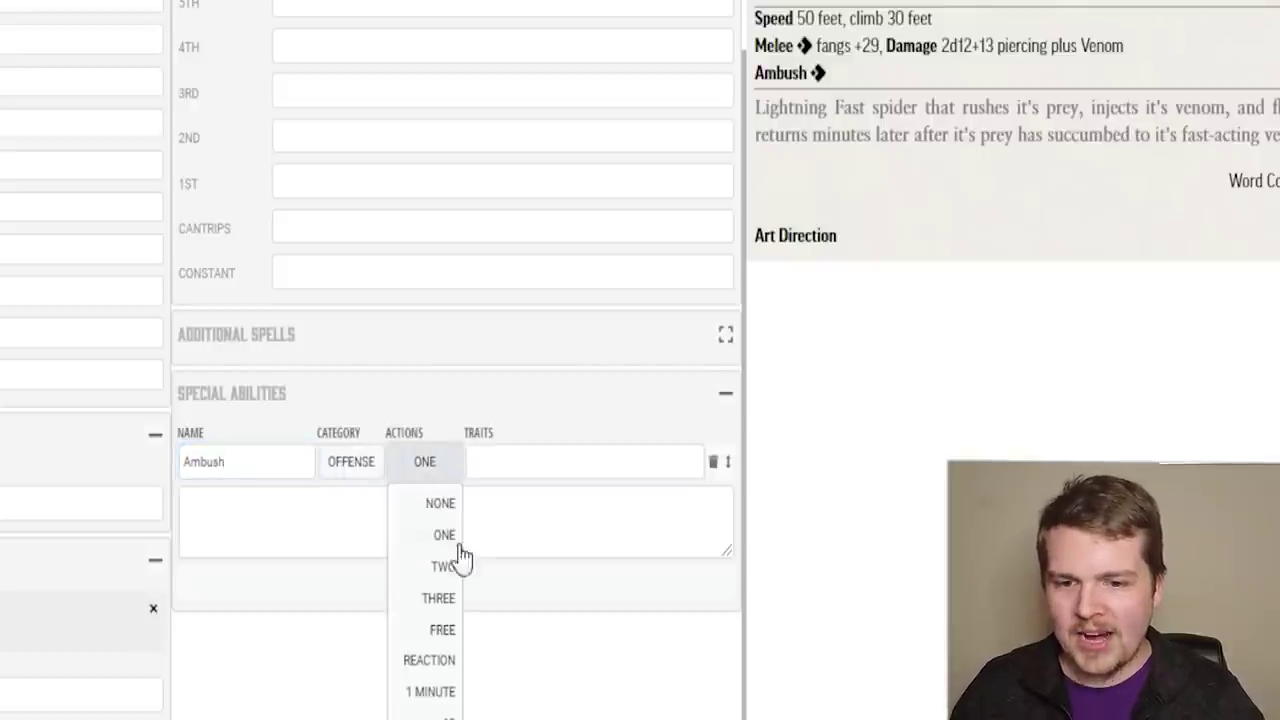
pyautogui.click(408, 600)
pyautogui.click(528, 472)
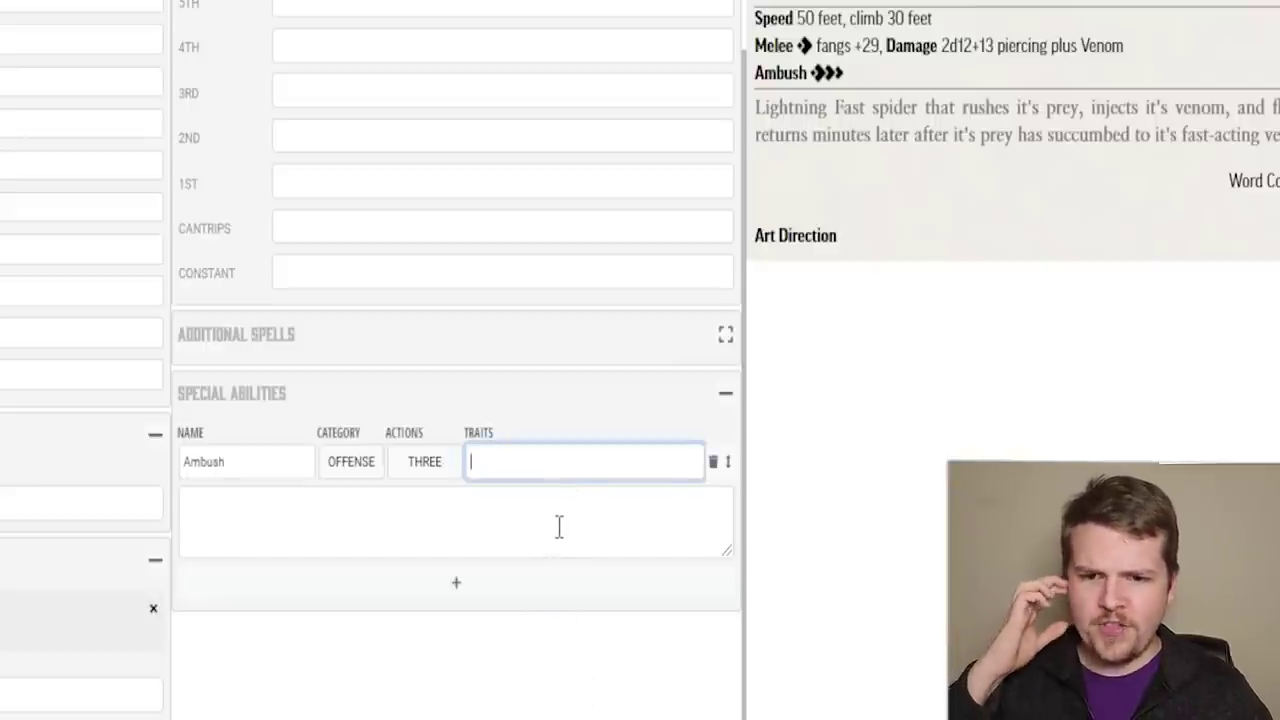
# Describe Ambush: the Poison Hunting Spider strides three times, makes a fangs strike at any point, and can take the hide action if it ends behind cover.
pyautogui.click(559, 530)
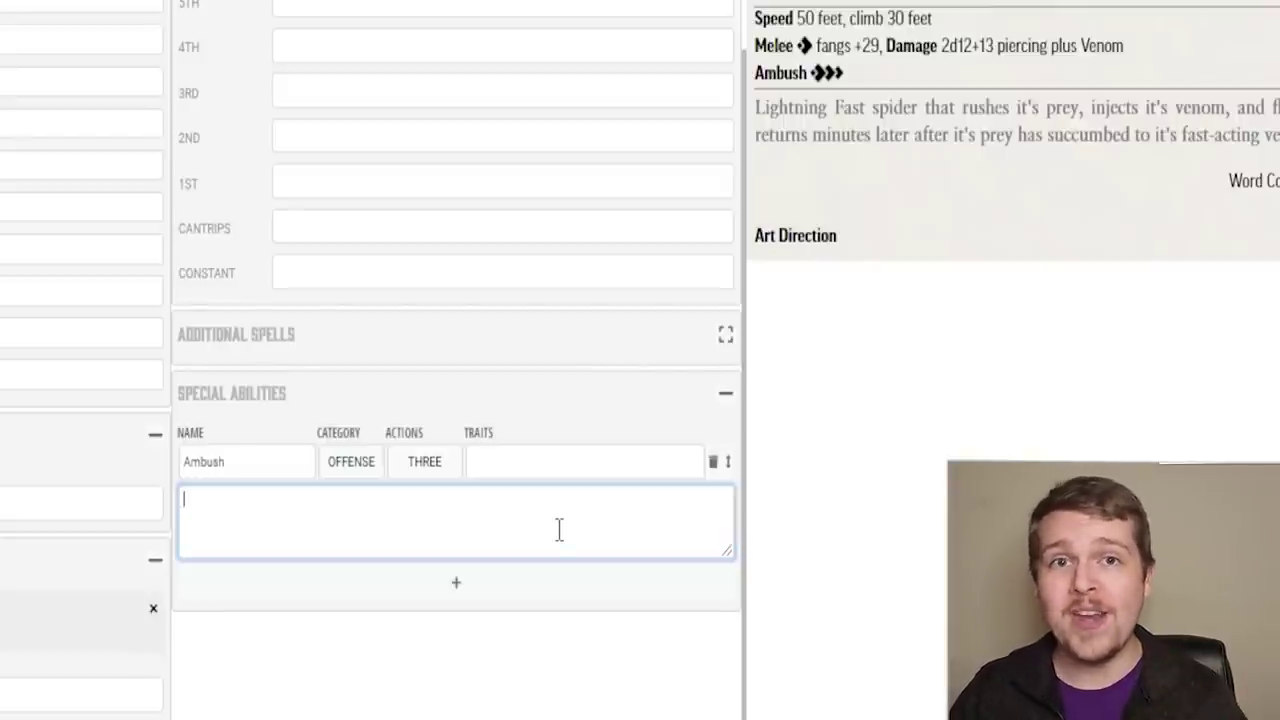
pyautogui.write('The Poison Hunting Spider strides three times. It makes a fangs strike at any point during this movement. If the Poison Hunting Spider ends this movement behind cover, it can take the hide action.')
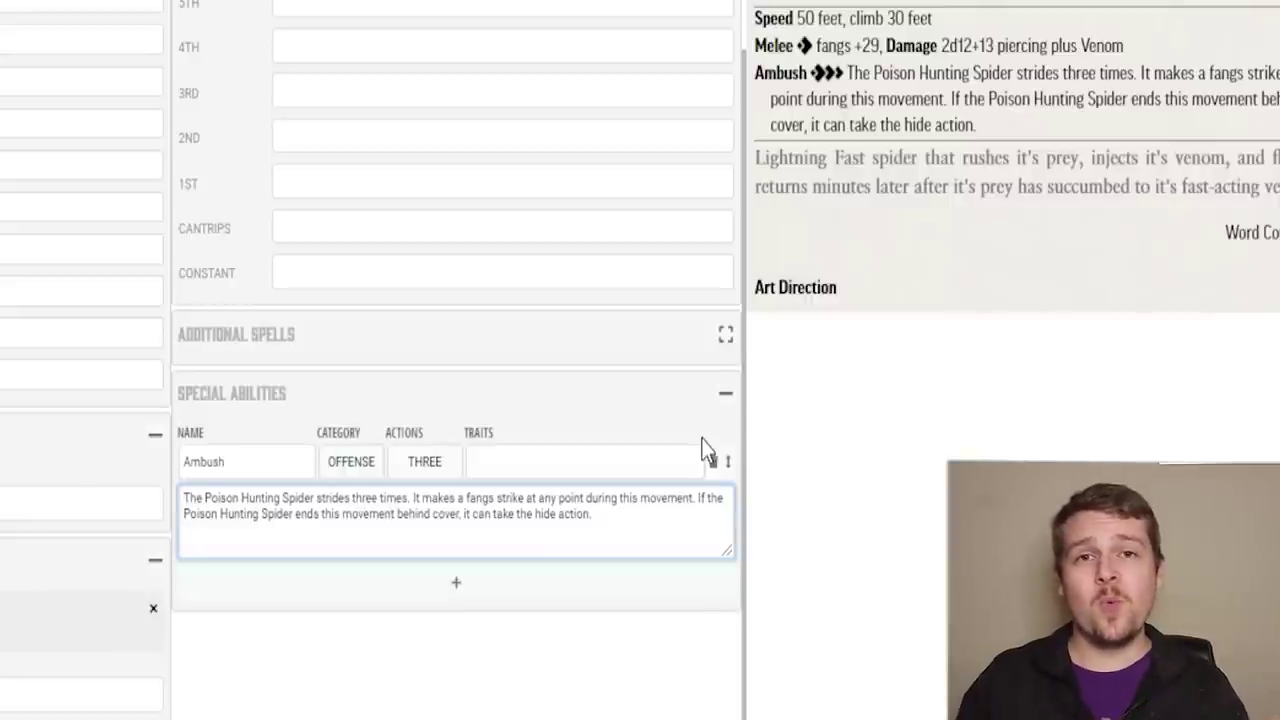
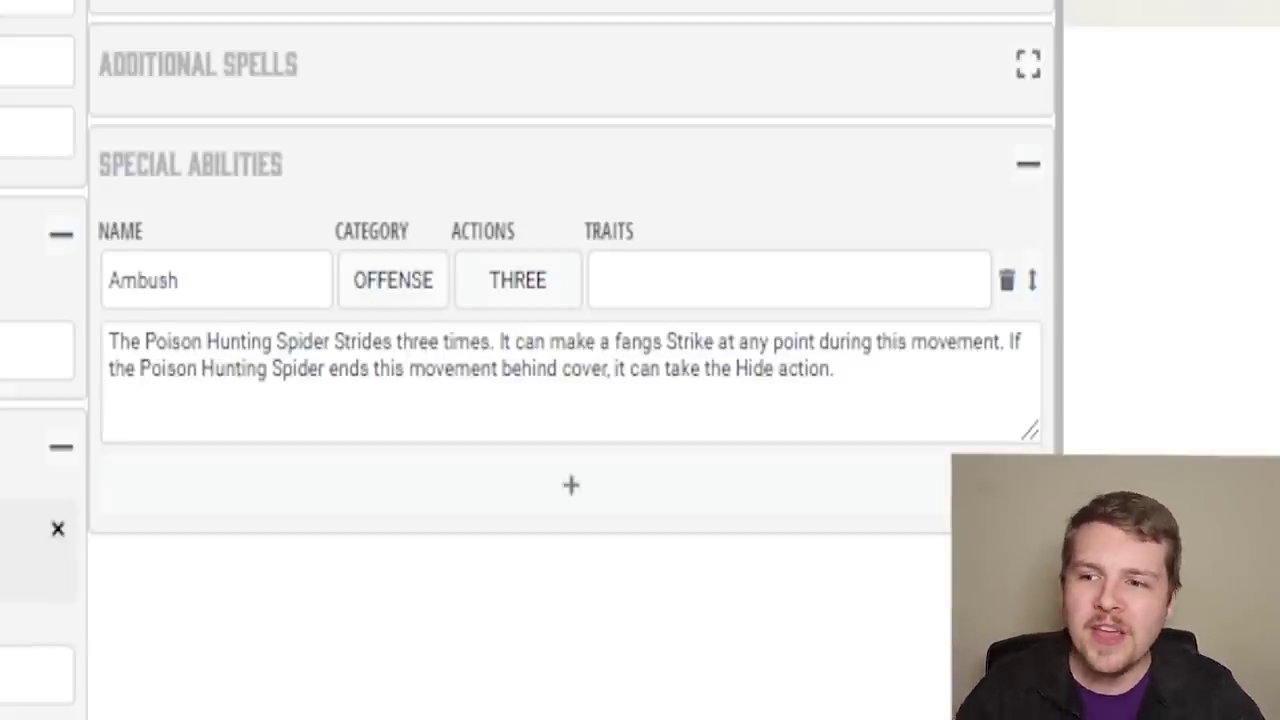
# Enter "uncommon" as the creature's trait in its general information.
pyautogui.scroll(2, 570, 360)
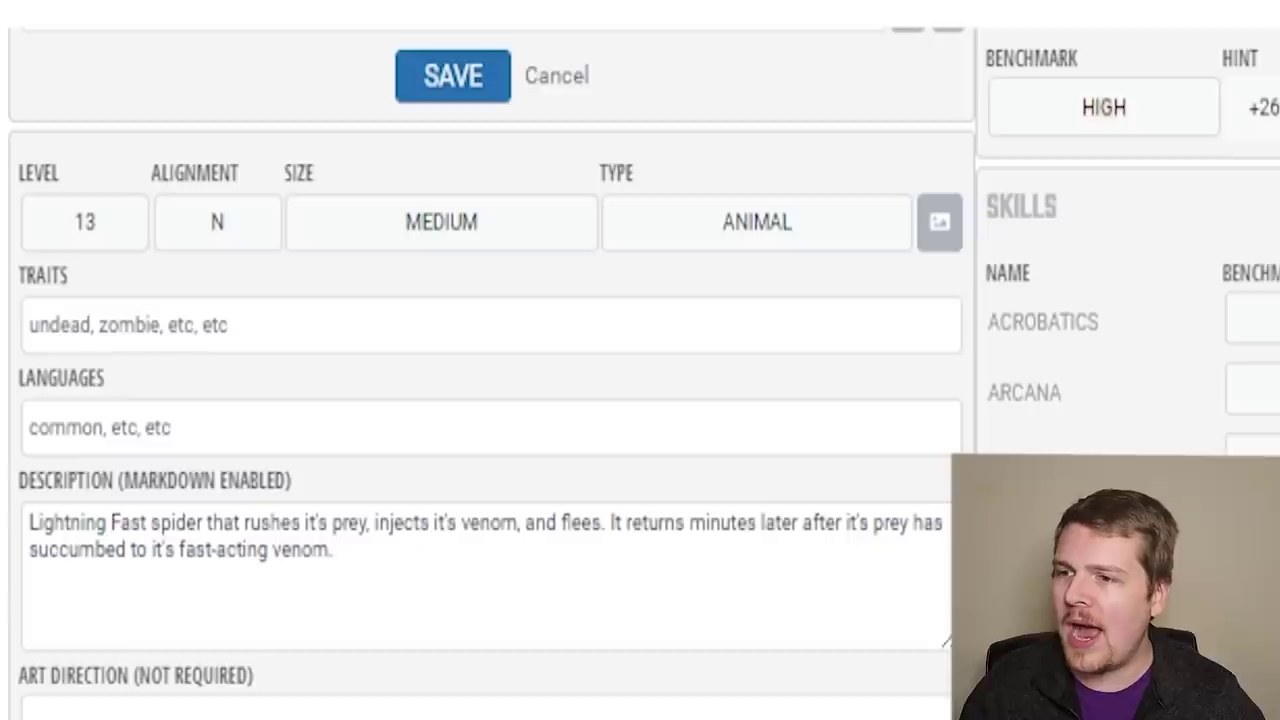
pyautogui.click(60, 318)
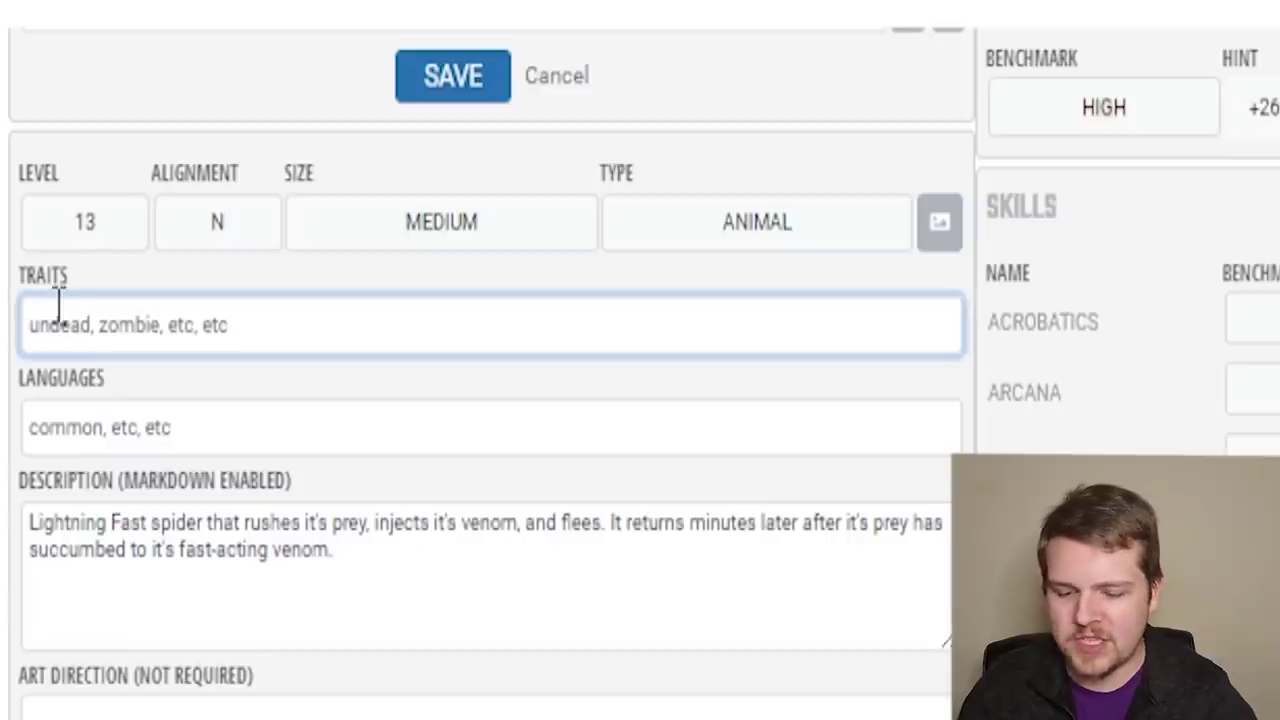
pyautogui.write('uncommon')
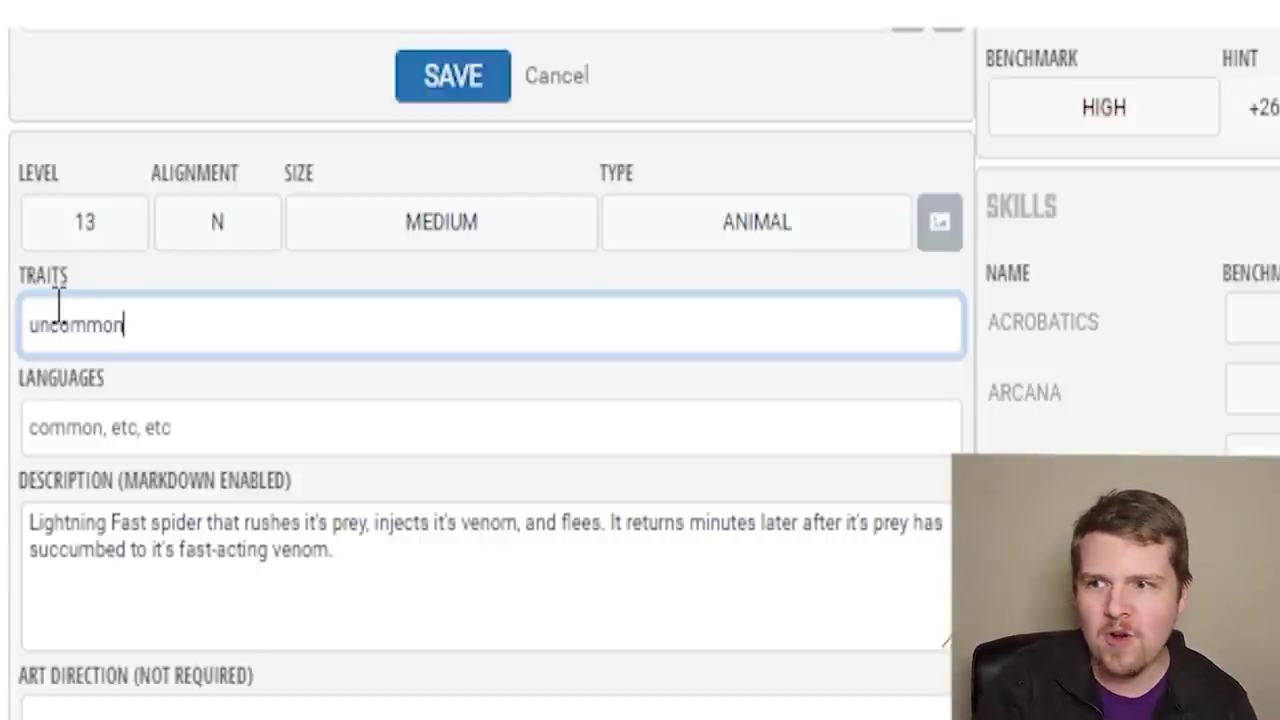
# Add a second special ability below Ambush and name it "Venom".
pyautogui.scroll(1, 340, 331)
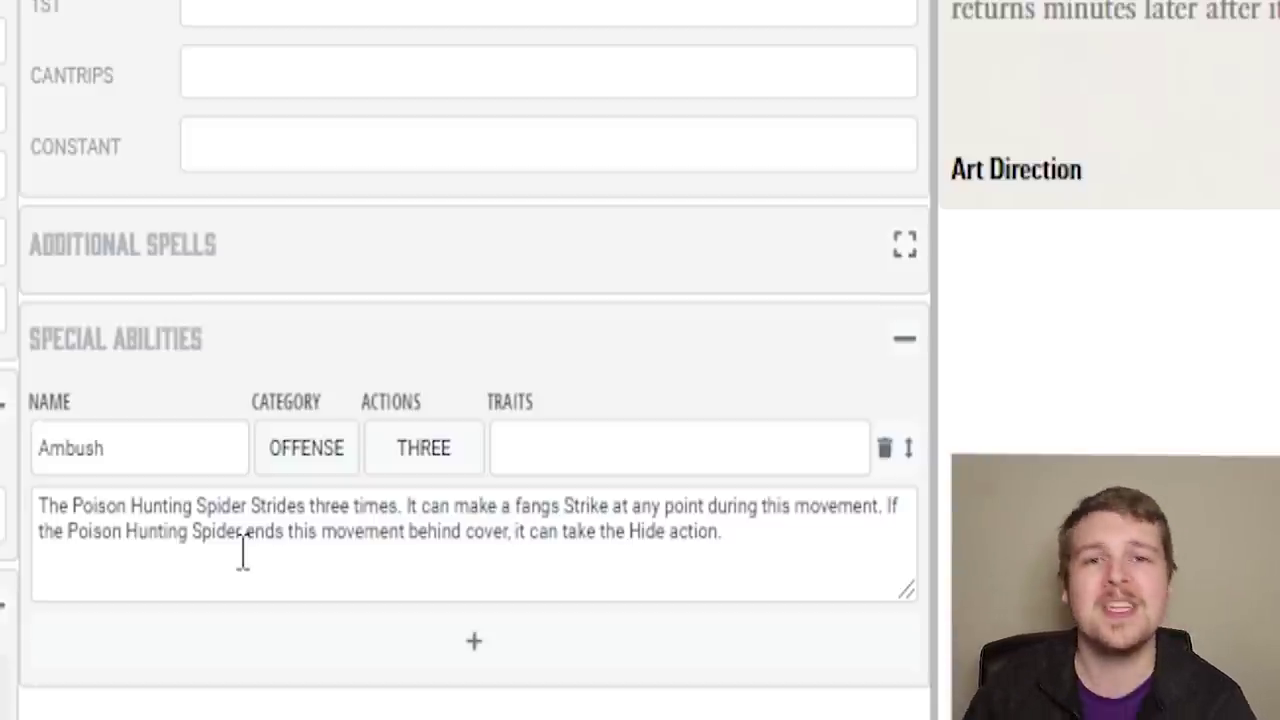
pyautogui.click(474, 643)
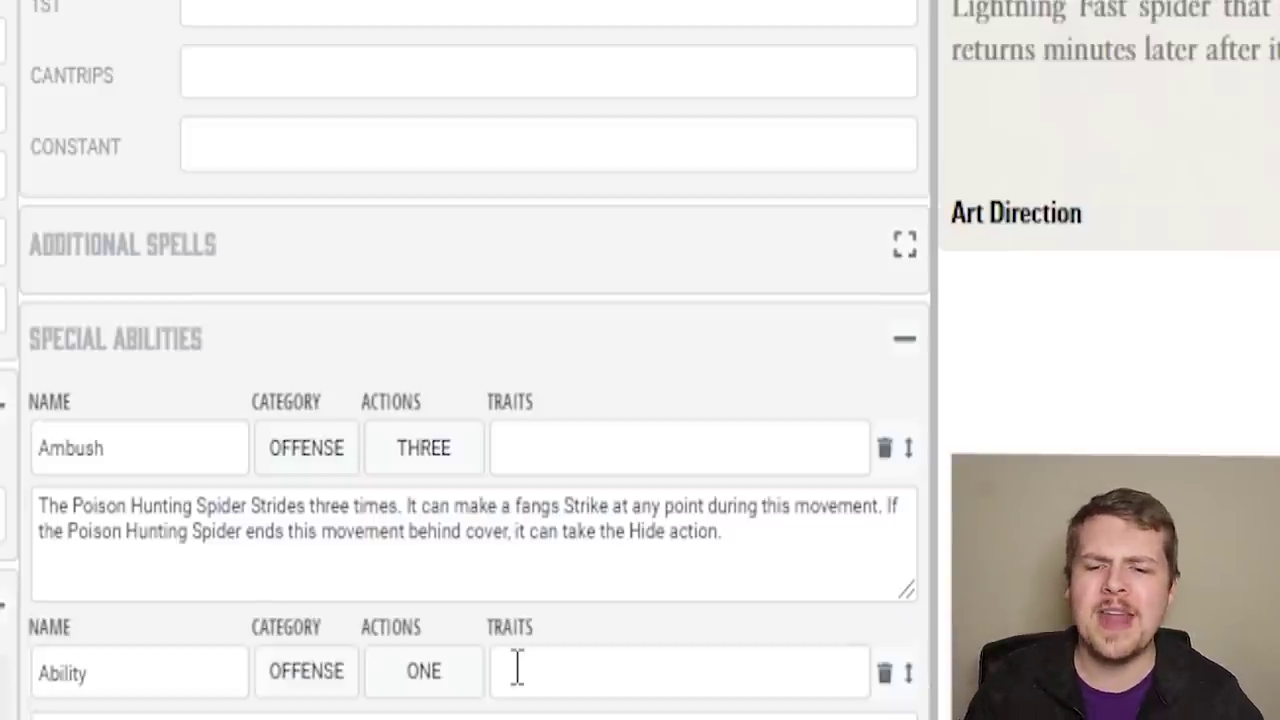
pyautogui.scroll(-3, 537, 540)
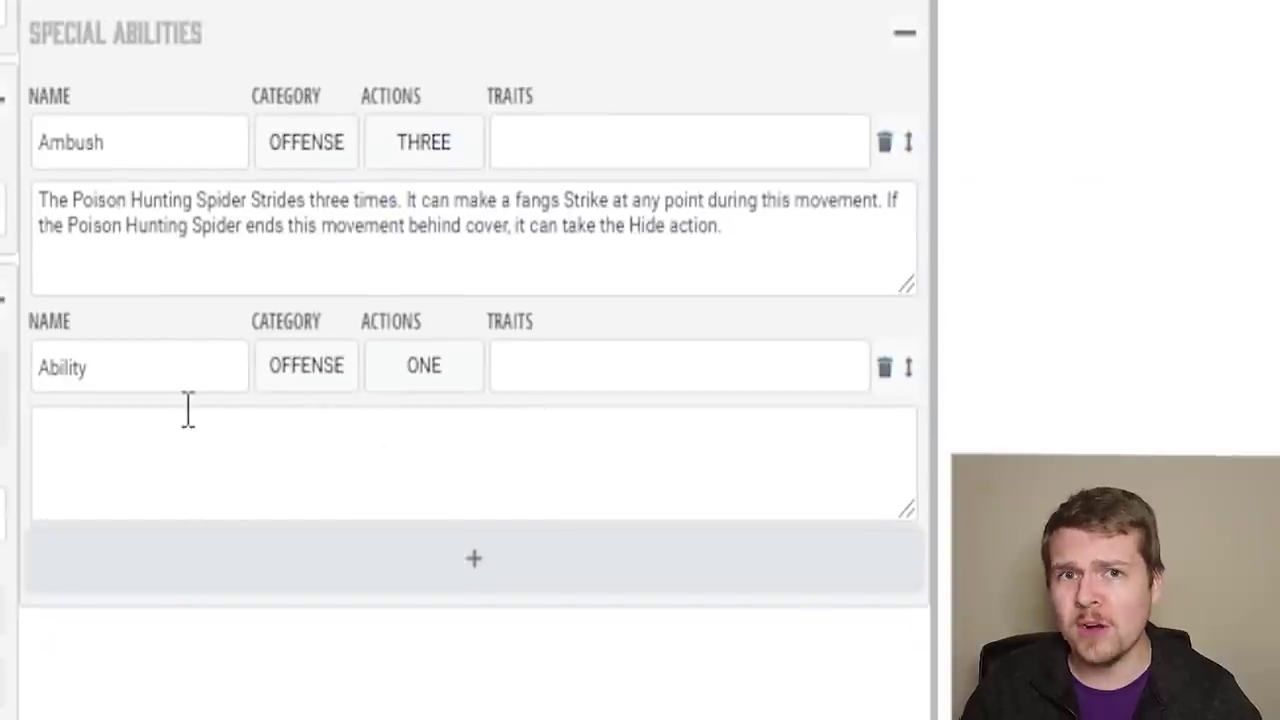
pyautogui.click(206, 374)
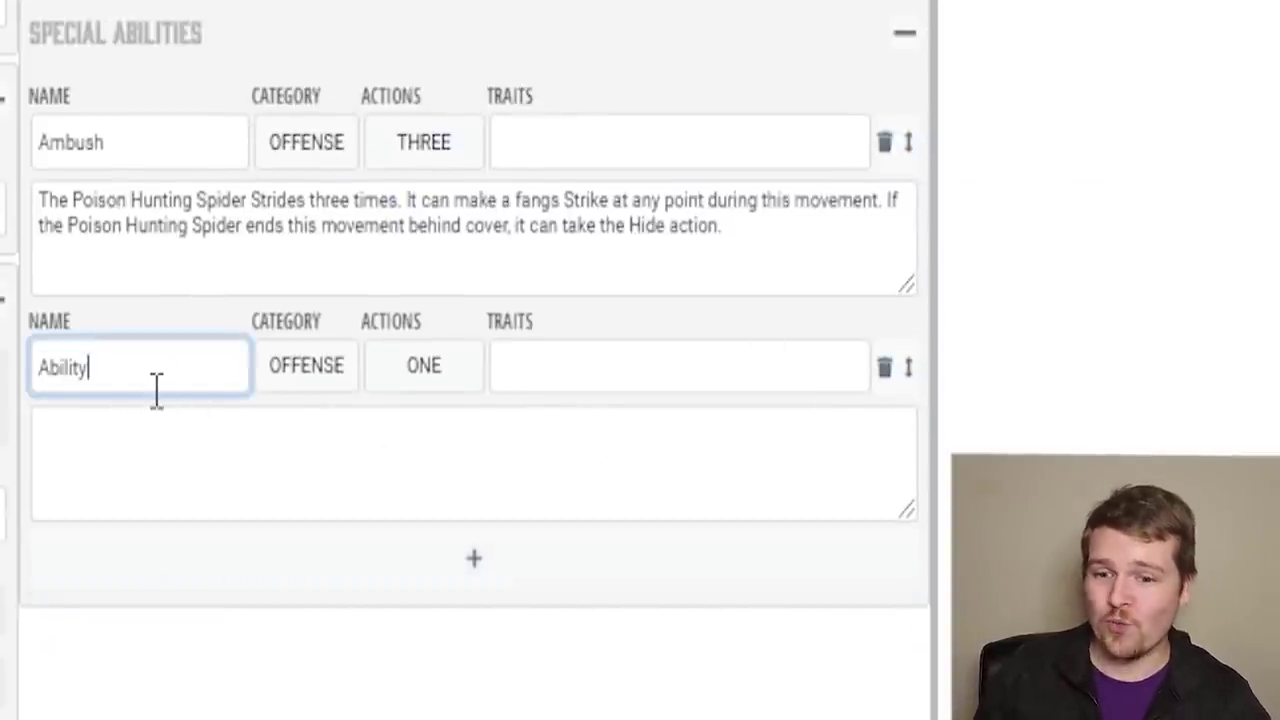
pyautogui.doubleClick(94, 367)
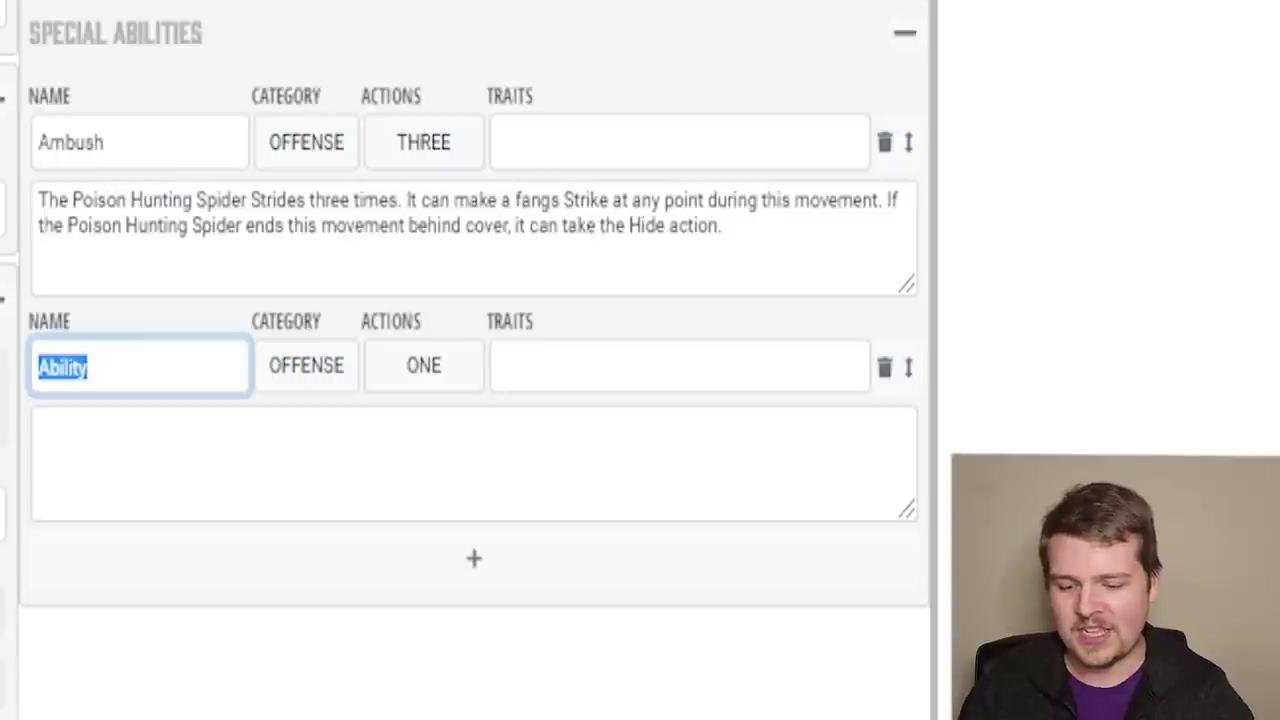
pyautogui.write('Spi')
pyautogui.press('BackSpace')
pyautogui.press('BackSpace')
pyautogui.press('BackSpace')
pyautogui.write('Venom')
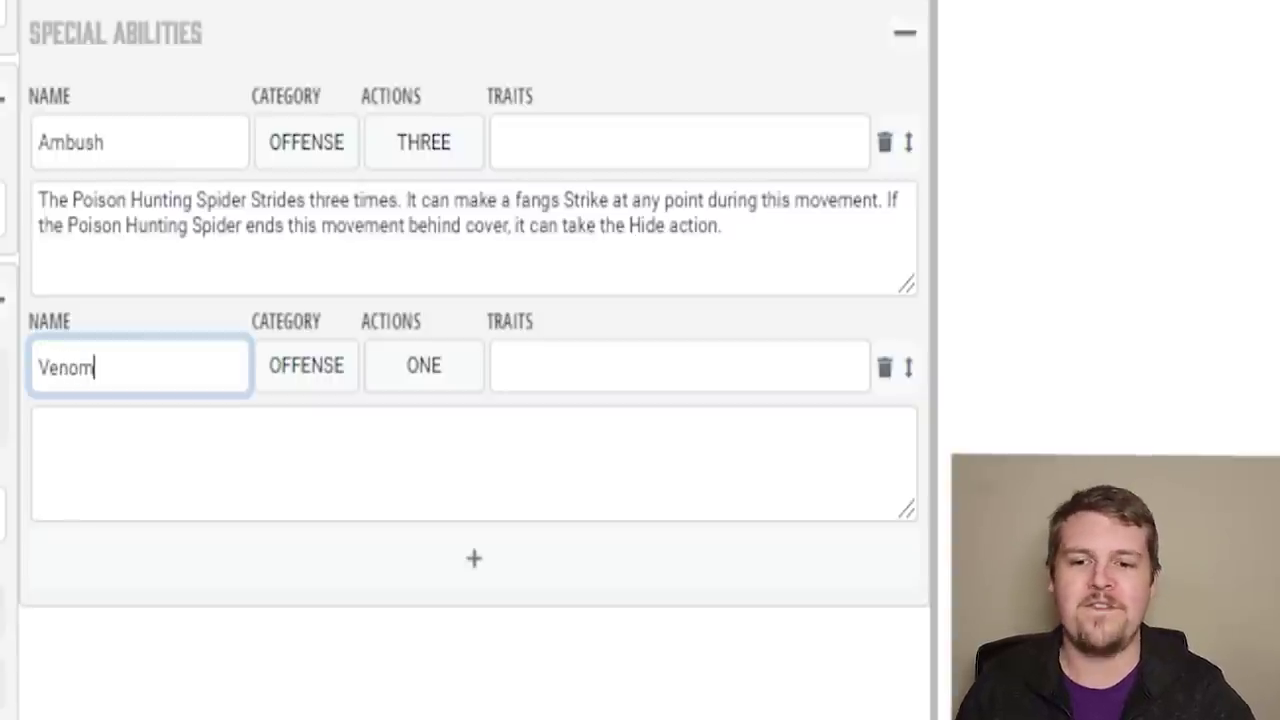
# Set the Venom ability's action cost to none and give it the trait "poison".
pyautogui.click(427, 372)
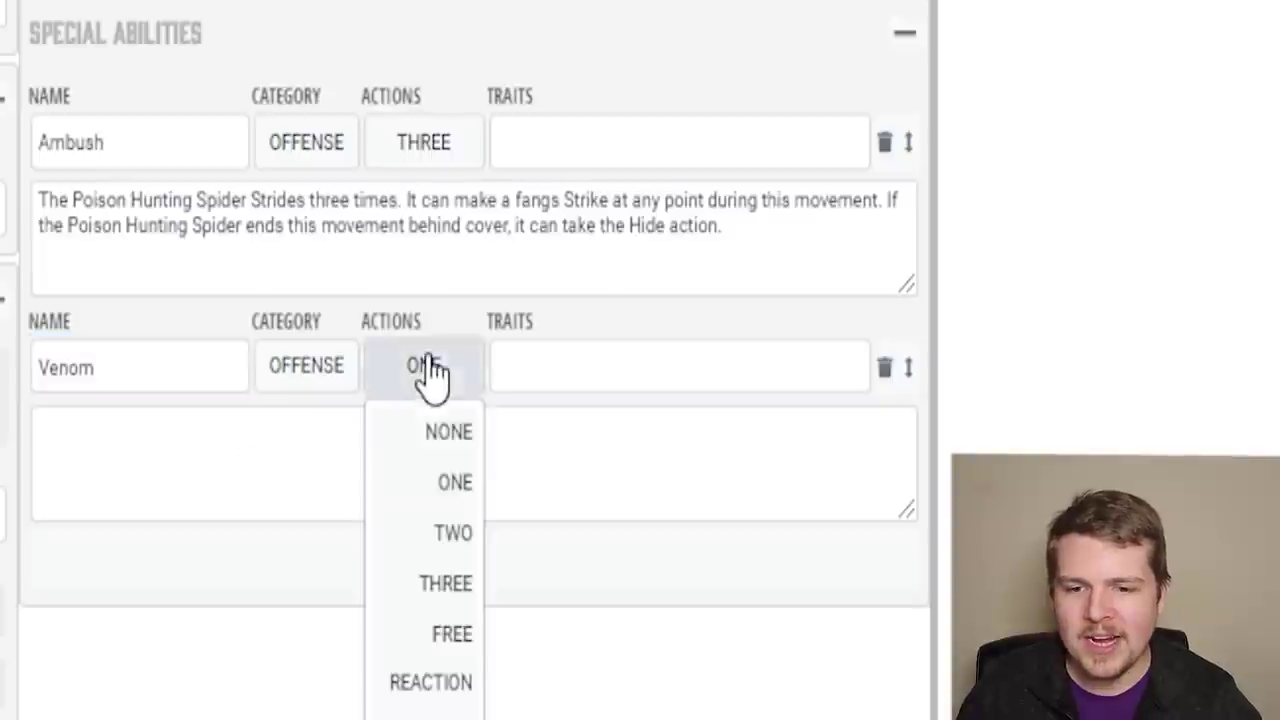
pyautogui.click(454, 437)
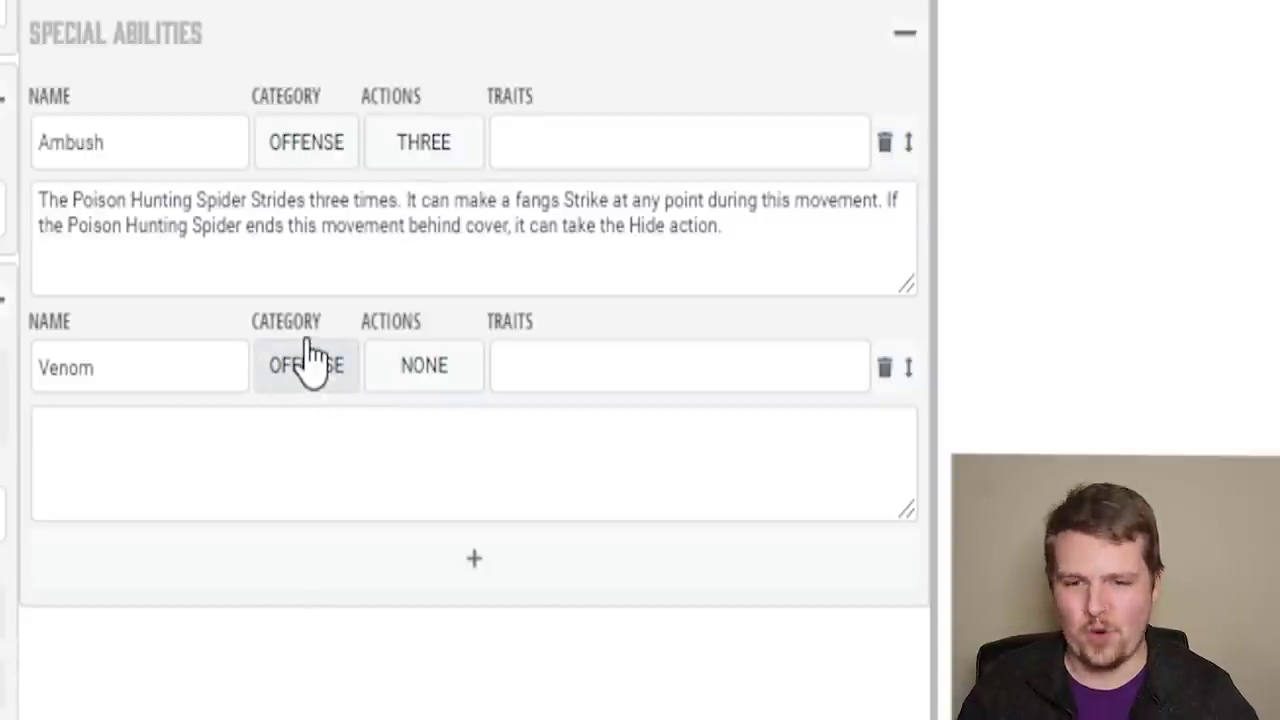
pyautogui.click(540, 377)
pyautogui.write('poison')
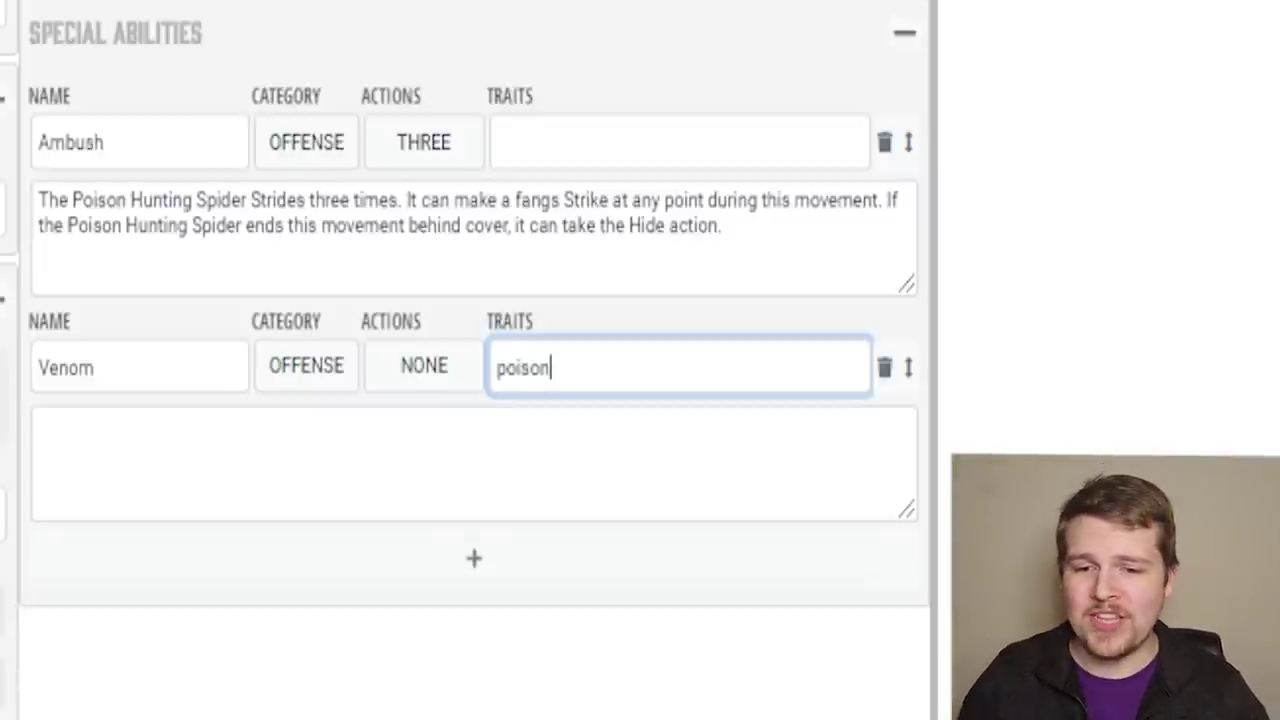
pyautogui.click(240, 508)
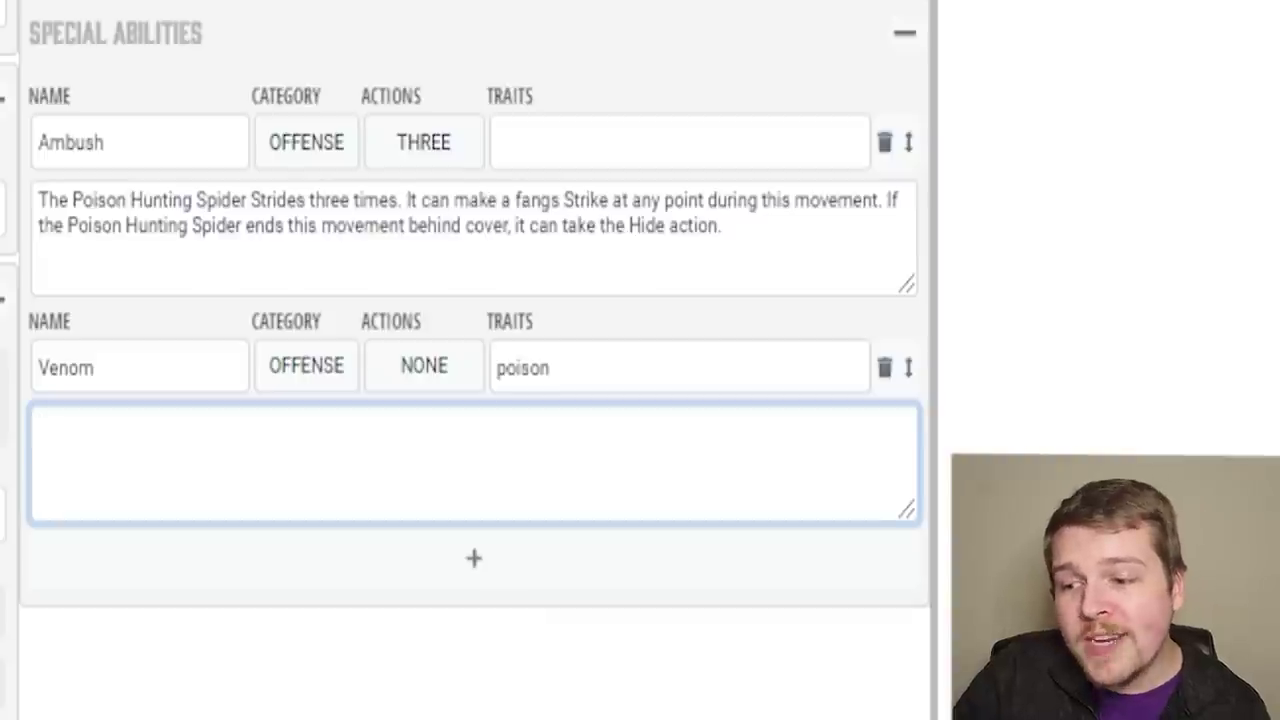
pyautogui.press('Tab')
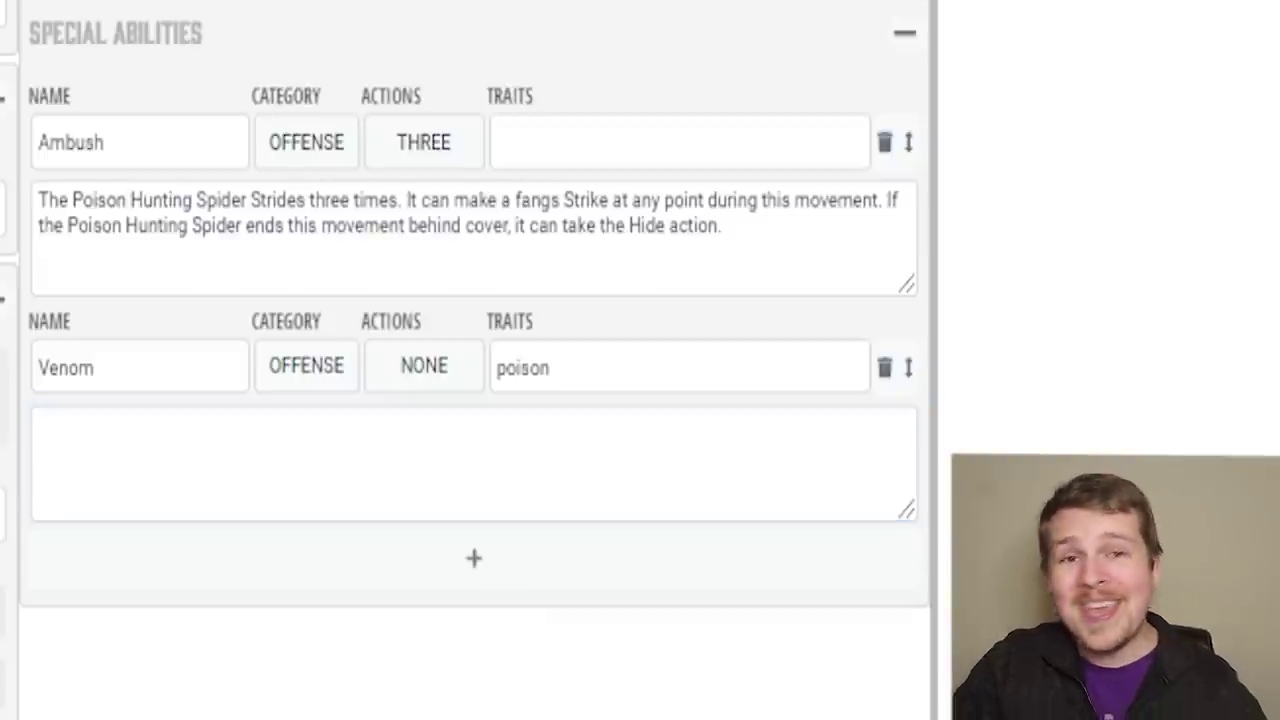